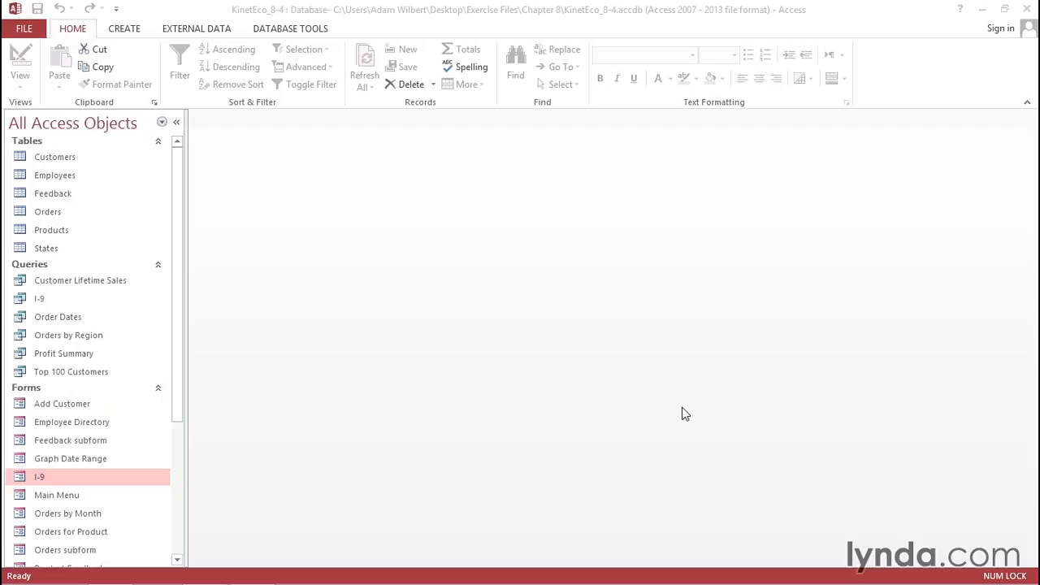
Step: Create a new blank report in Design view and remove its page header and footer
left_click(122, 31)
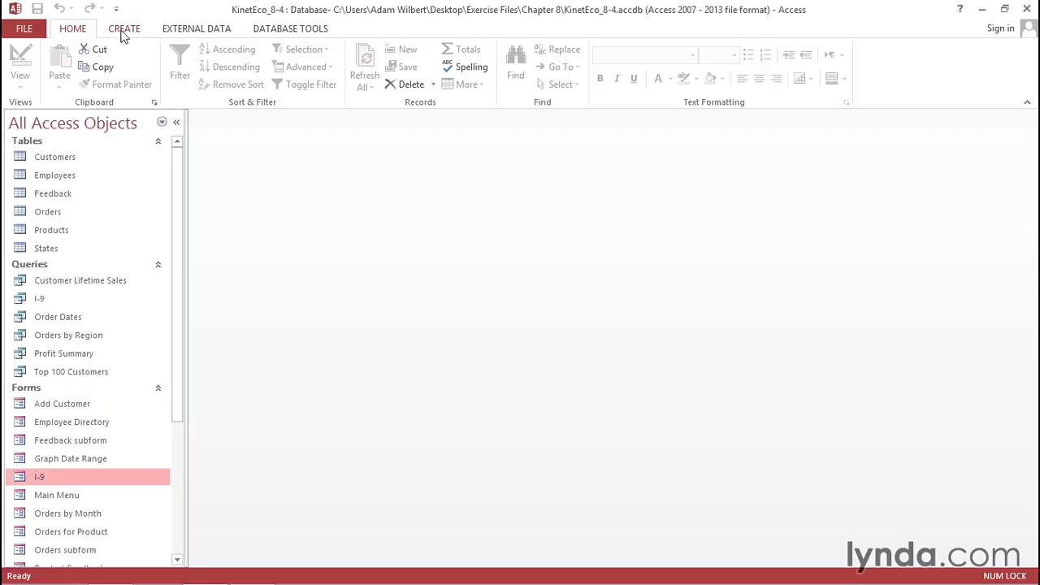
left_click(122, 32)
left_click(480, 85)
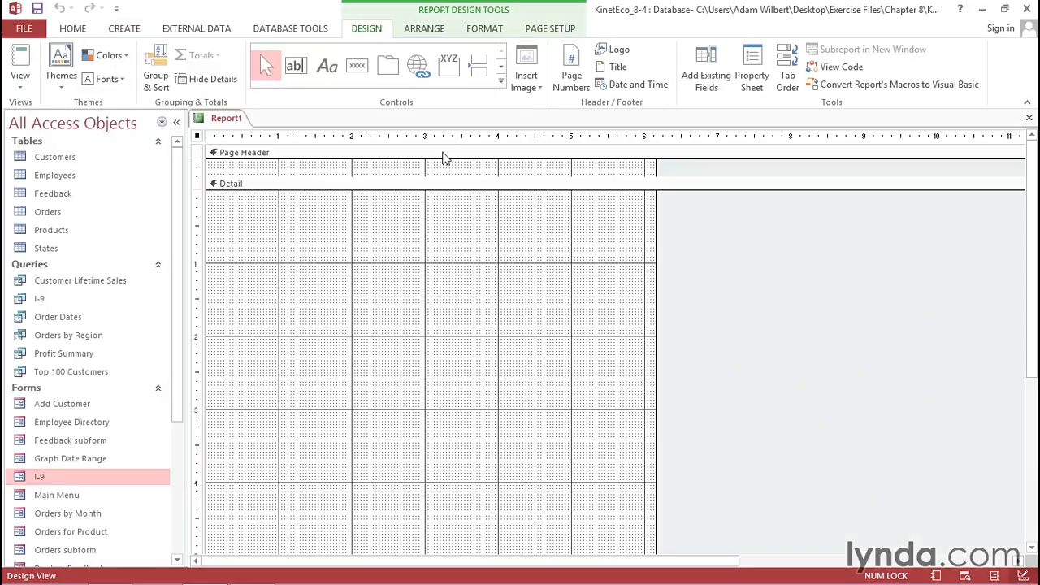
right_click(444, 157)
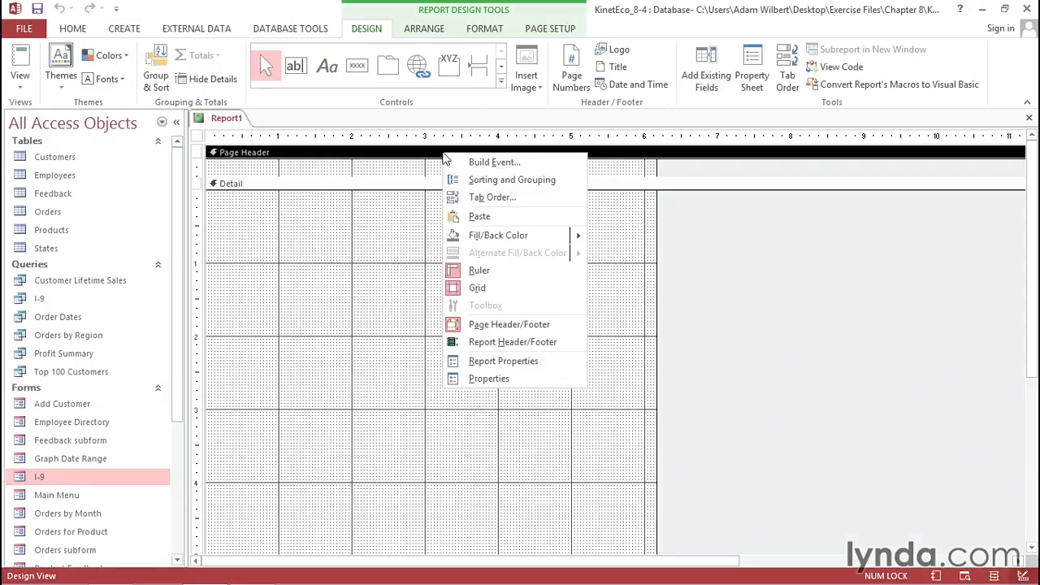
left_click(505, 327)
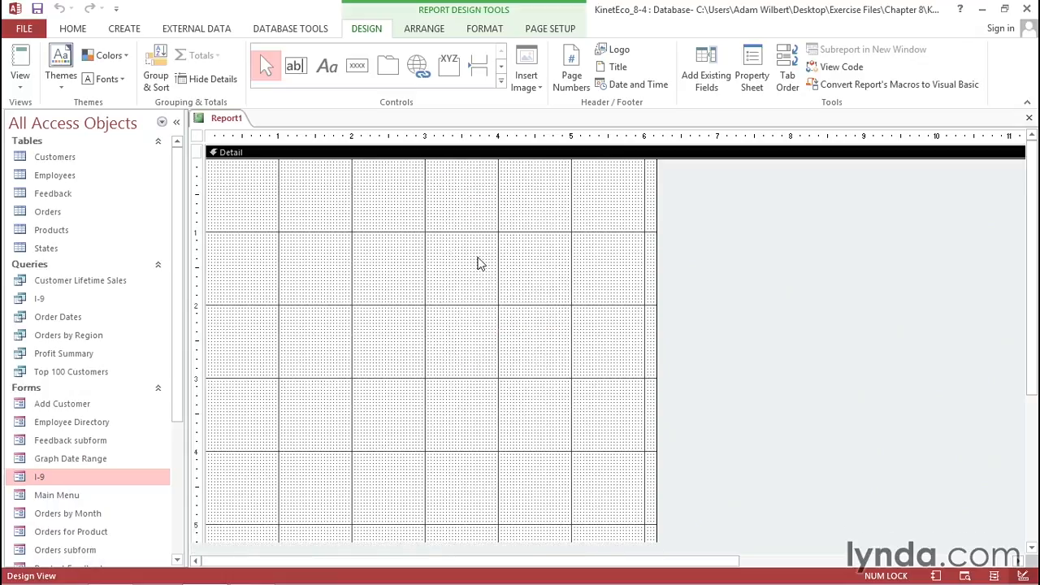
Step: Set the height of the report's Detail section to 10.5 inches
left_click(753, 79)
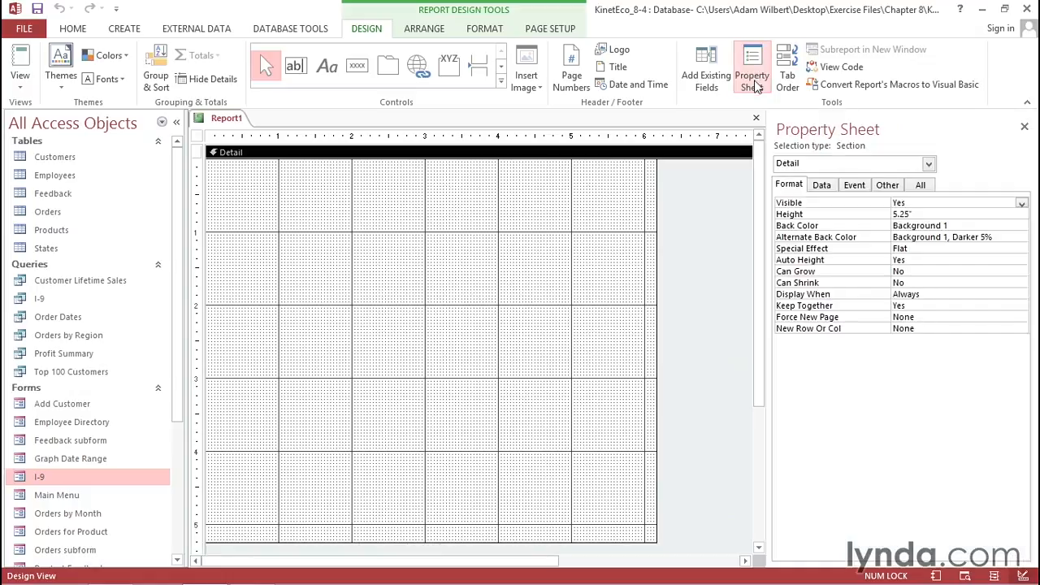
left_click(927, 213)
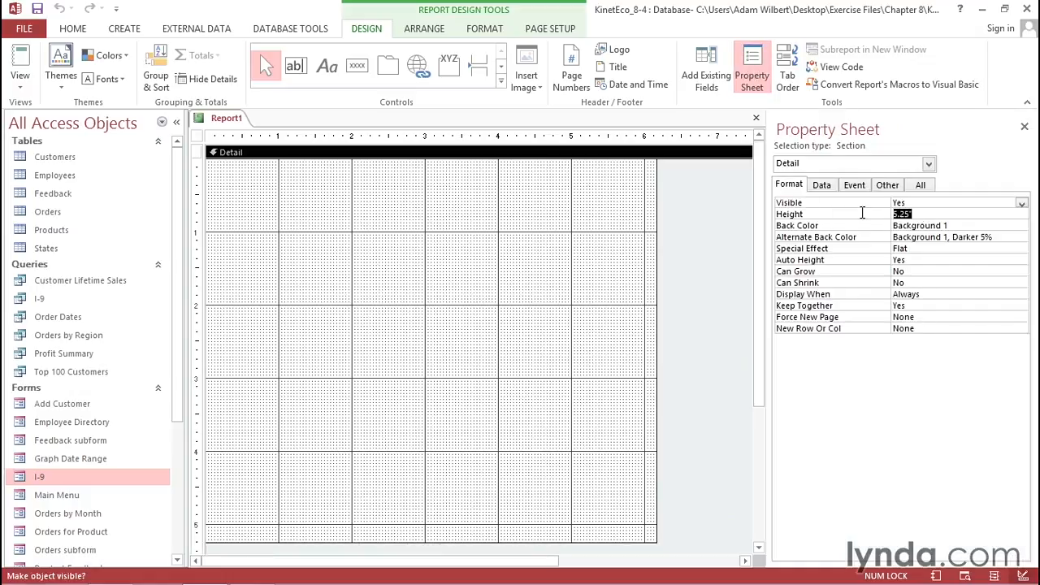
type("10.5")
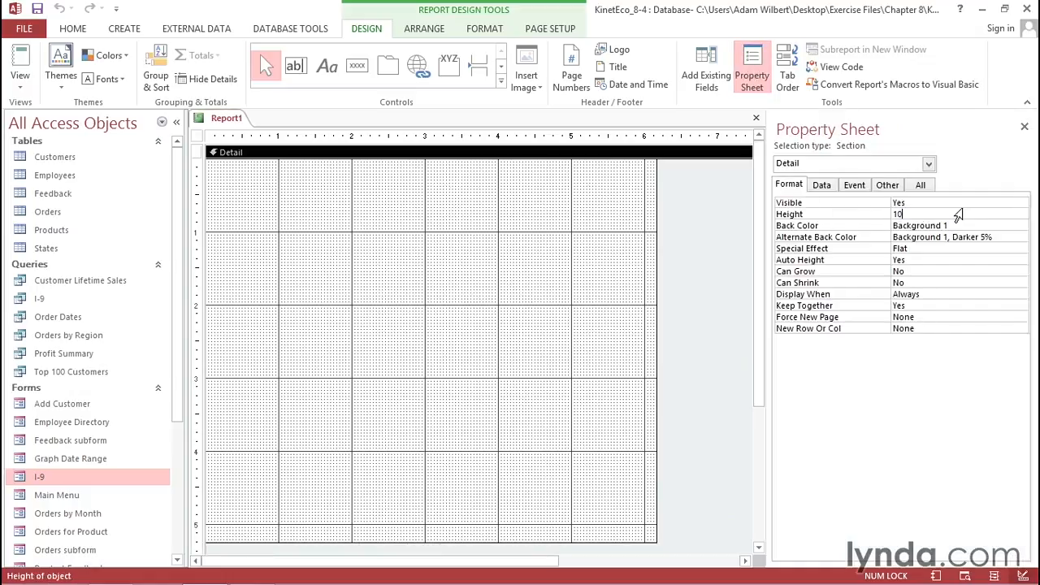
key("Return")
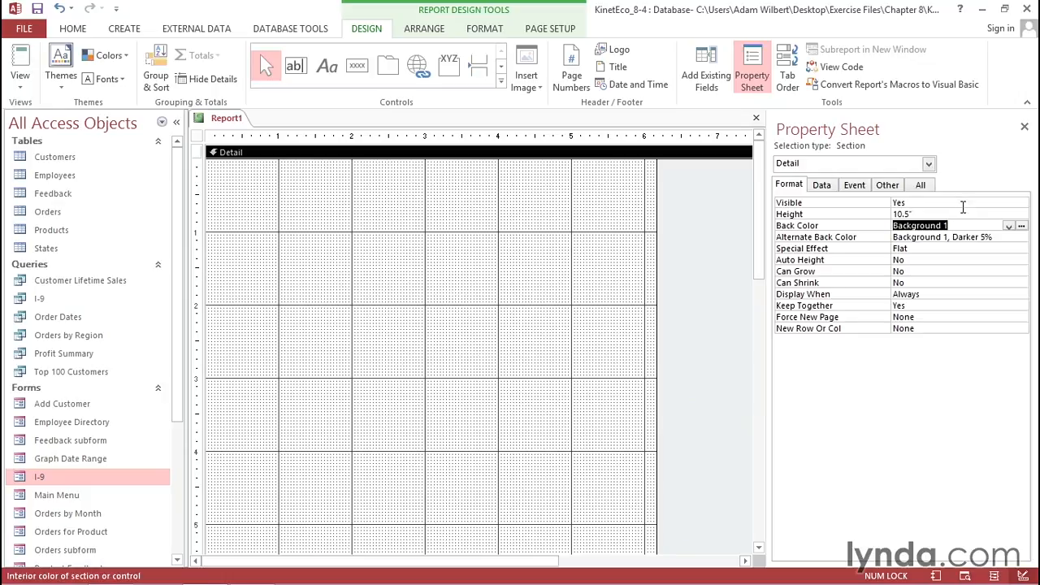
Step: Set the width of the whole report to 8 inches
left_click(928, 164)
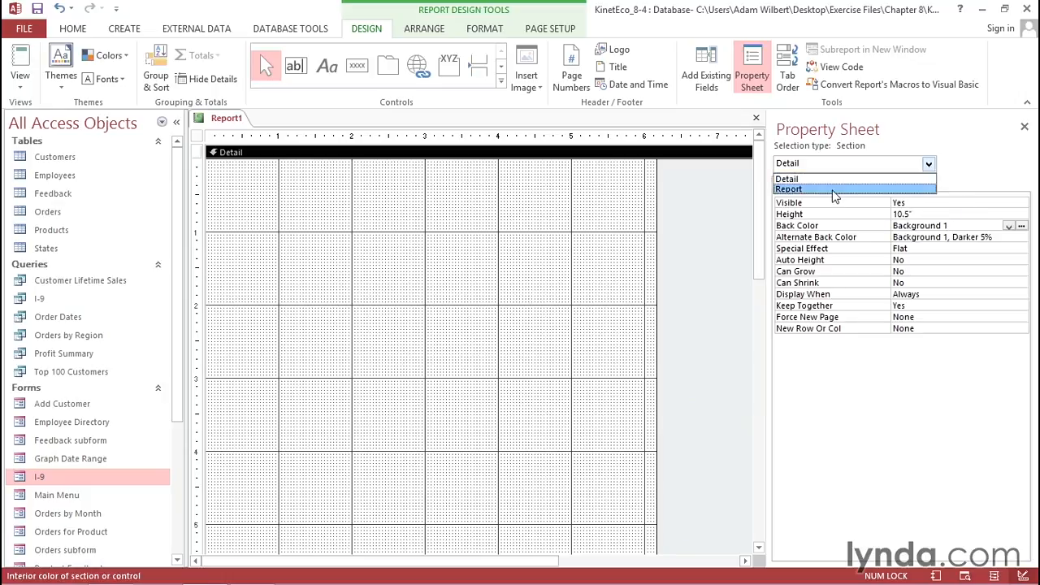
left_click(833, 190)
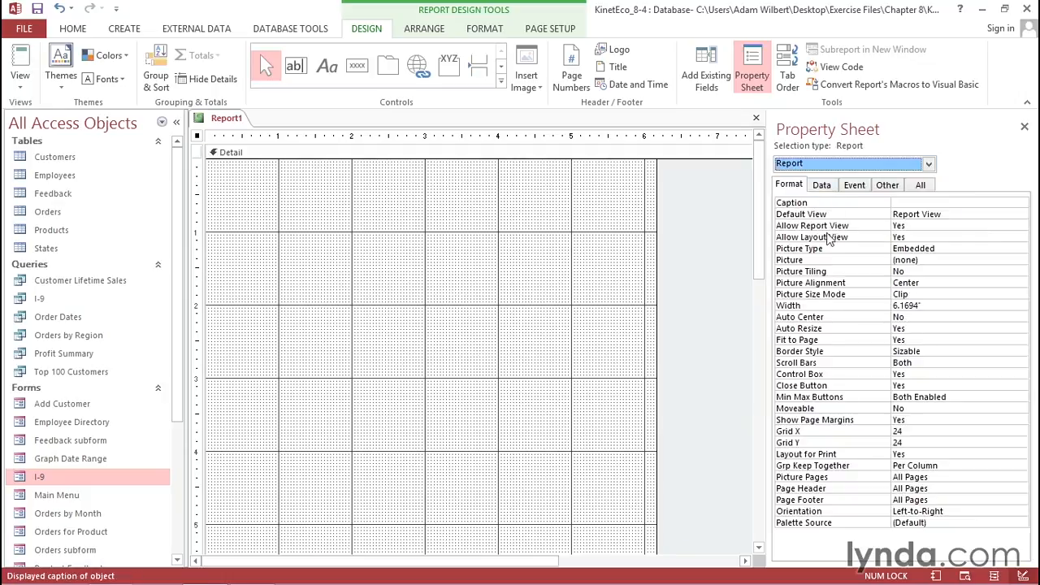
left_click_drag(930, 306, 877, 306)
type("8")
key("Return")
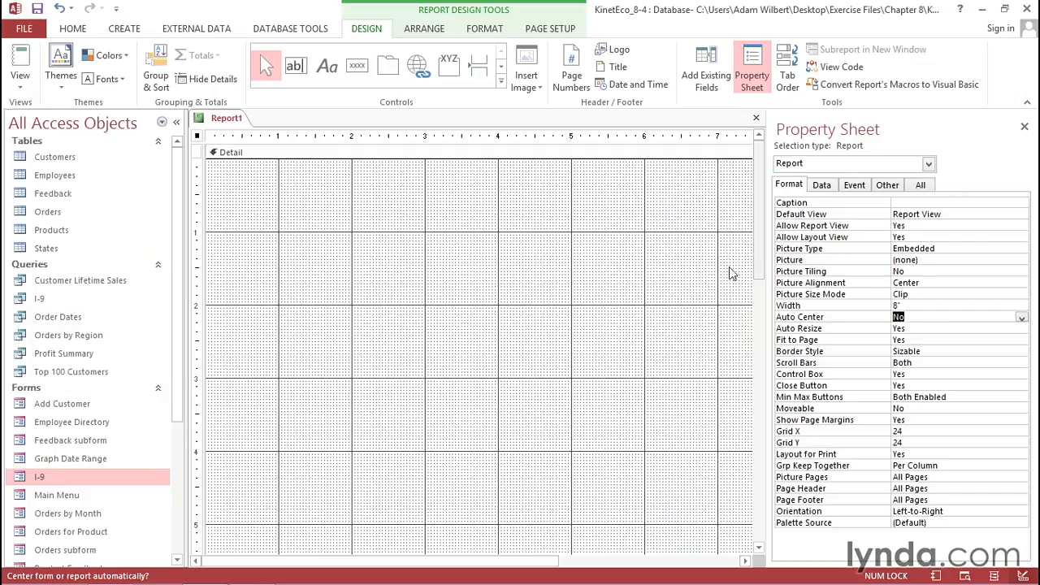
Step: Insert the KinetEco Logo image from Exercise Files, Chapter 8, near the Detail section's upper-left corner, about 1.5 by 1.42 inches
left_click(502, 82)
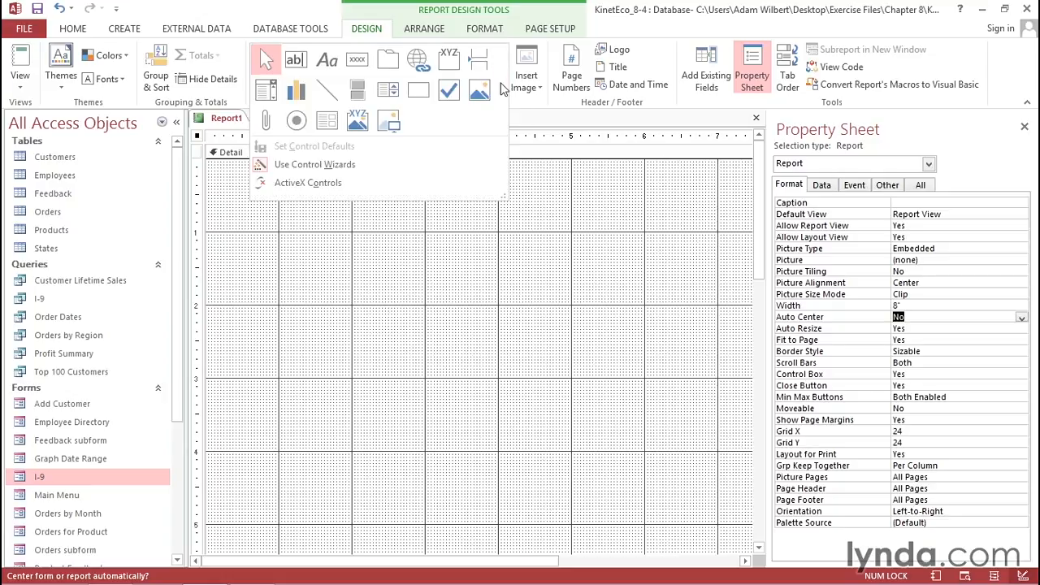
left_click(390, 124)
left_click_drag(260, 198, 370, 303)
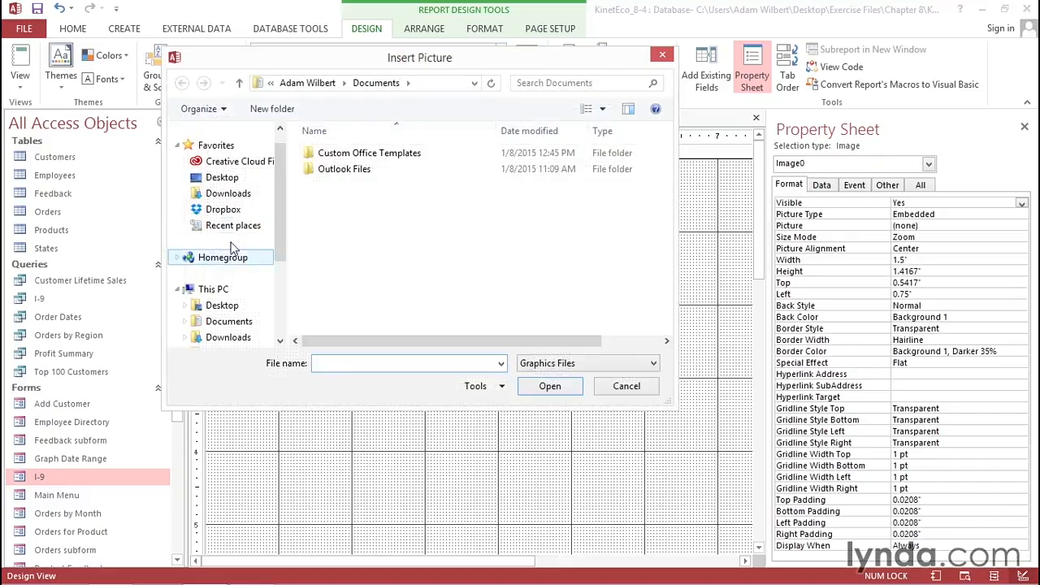
left_click(221, 177)
scroll(668, 265, "down", 1)
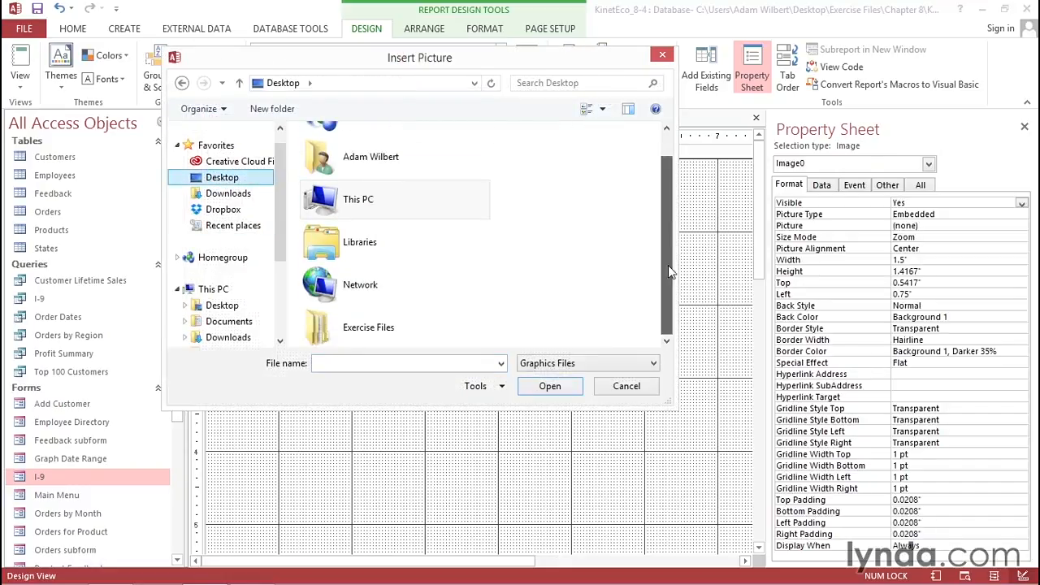
double_click(363, 326)
double_click(338, 268)
left_click(432, 174)
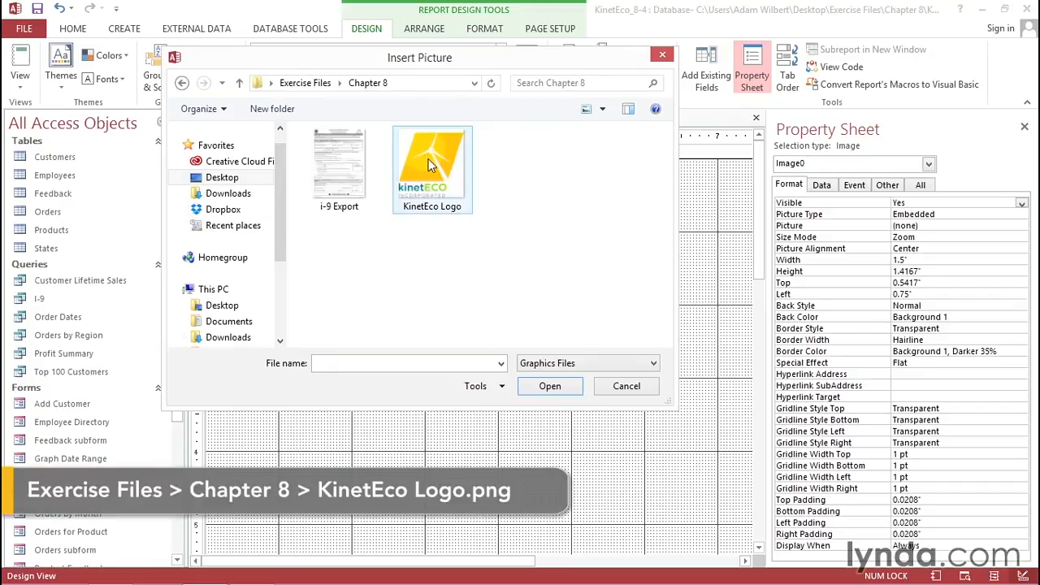
left_click(546, 387)
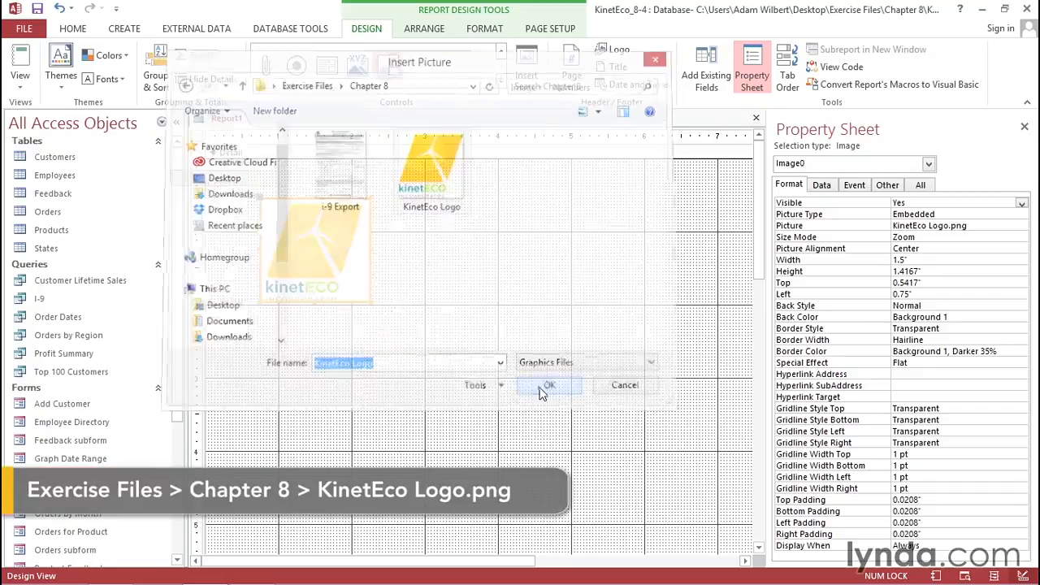
left_click(406, 273)
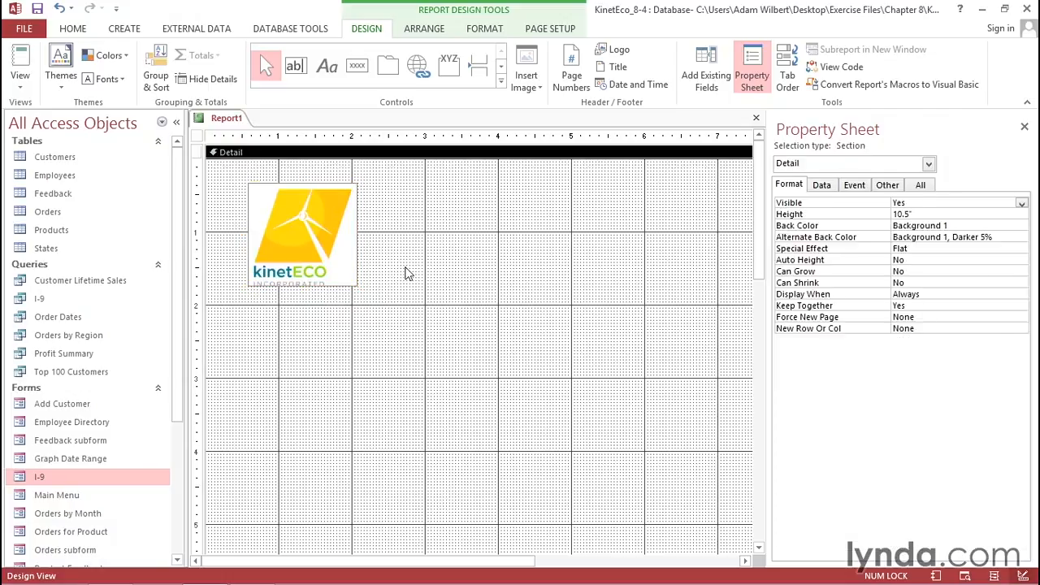
Step: Add a text box below the logo, delete its attached label, and widen the box to about 2.67 inches
left_click(297, 69)
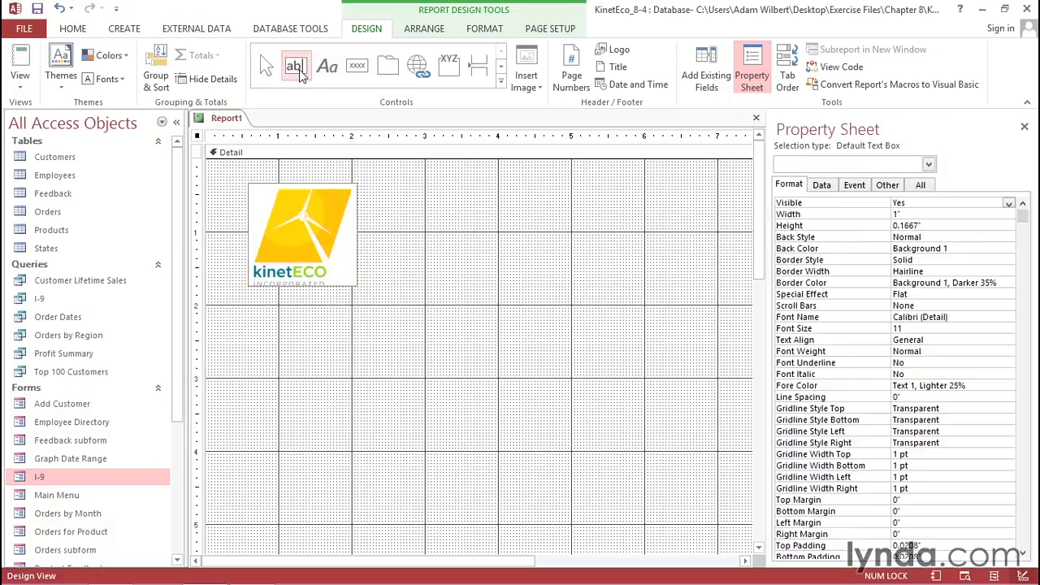
left_click_drag(254, 345, 329, 360)
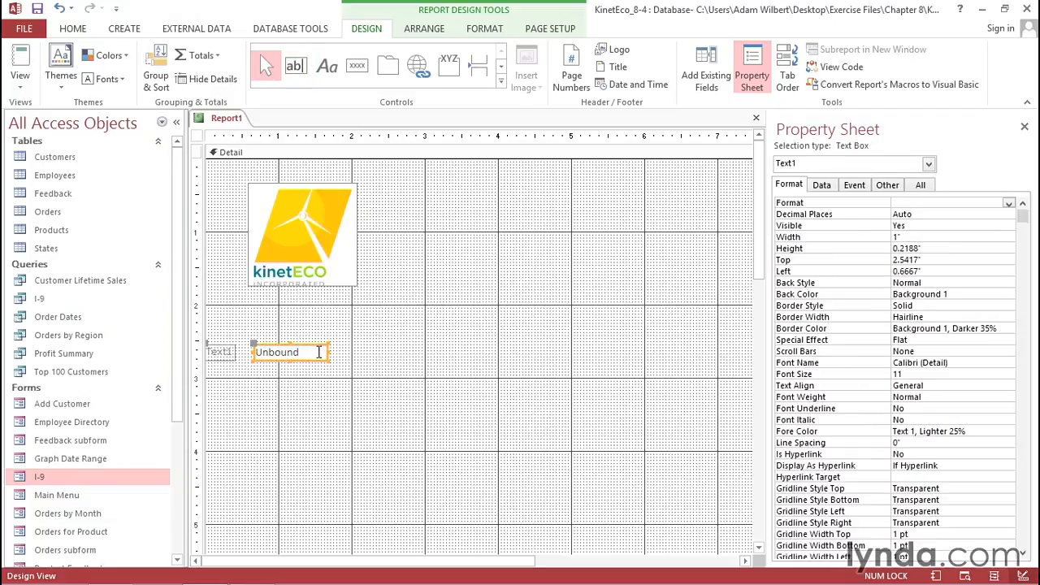
left_click(219, 352)
key("Delete")
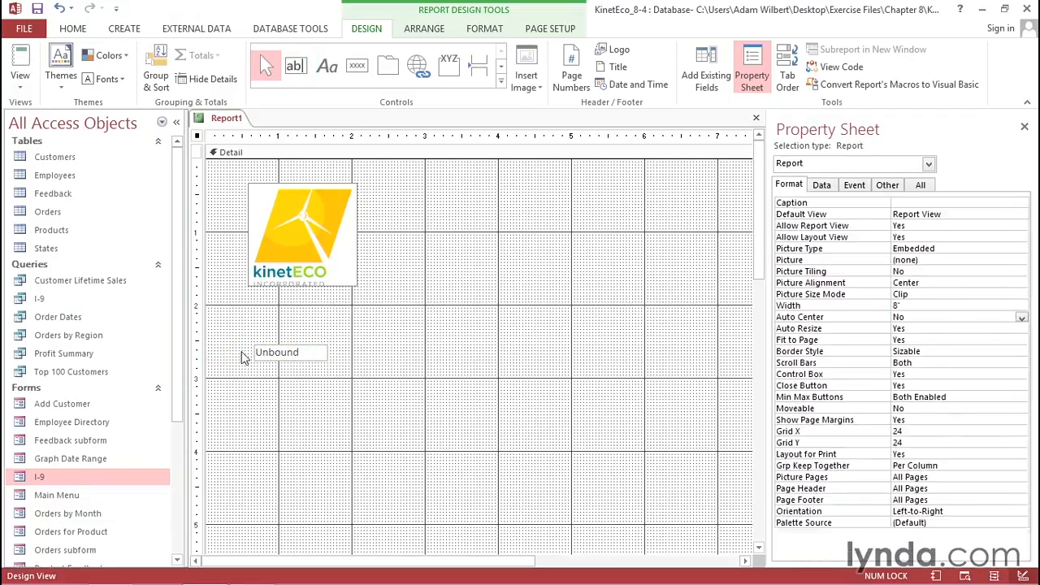
left_click(292, 352)
left_click_drag(327, 351, 450, 351)
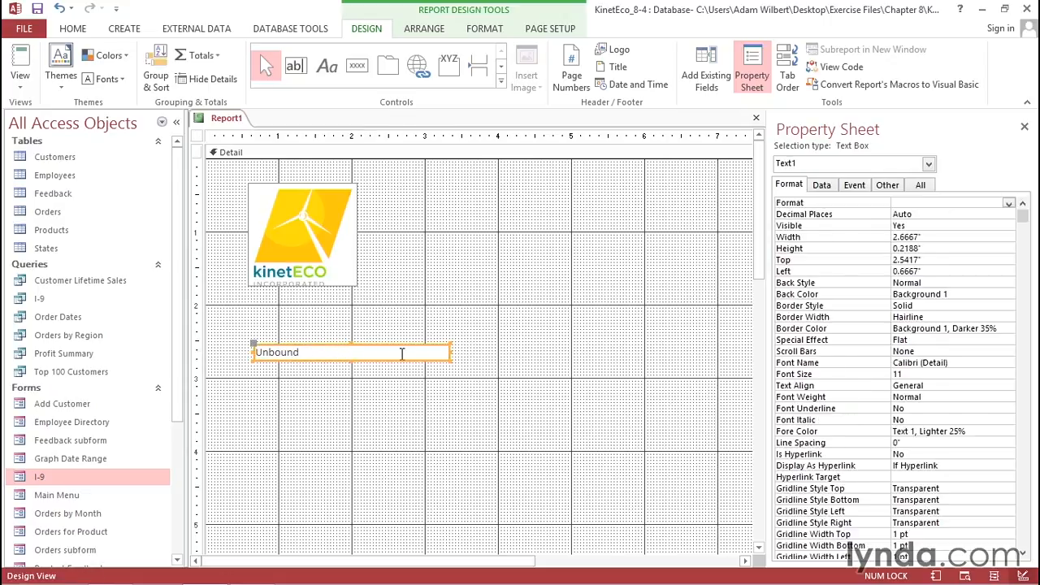
Step: Set the control source of the text box below the logo to =Date()
left_click(821, 186)
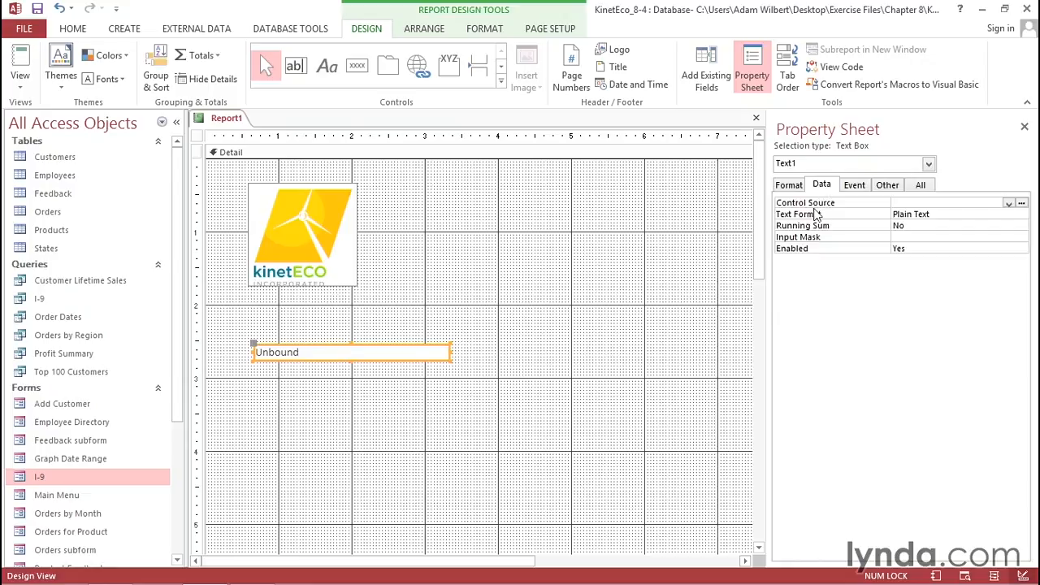
left_click(895, 203)
type("=")
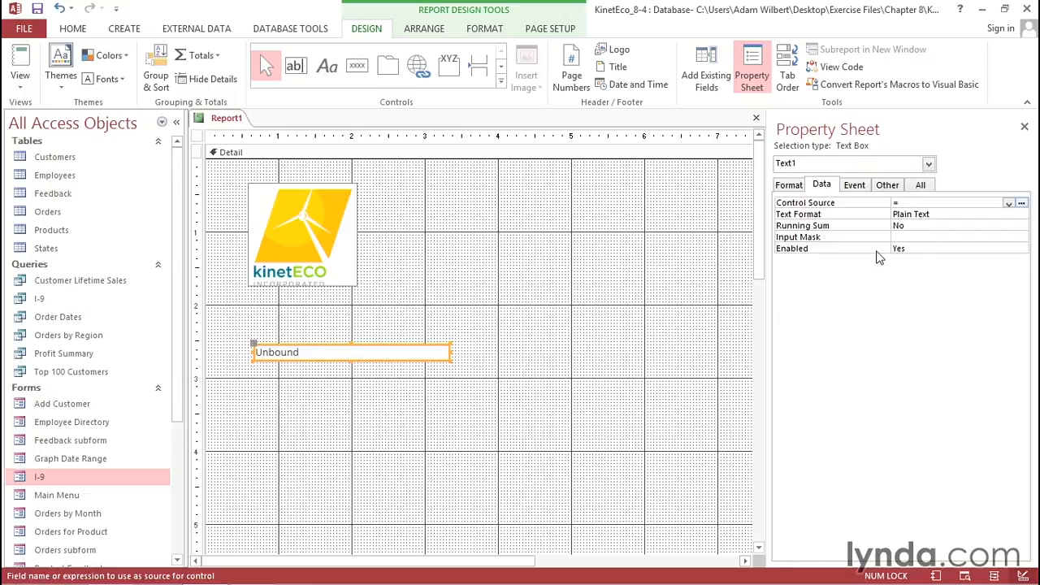
type("date()")
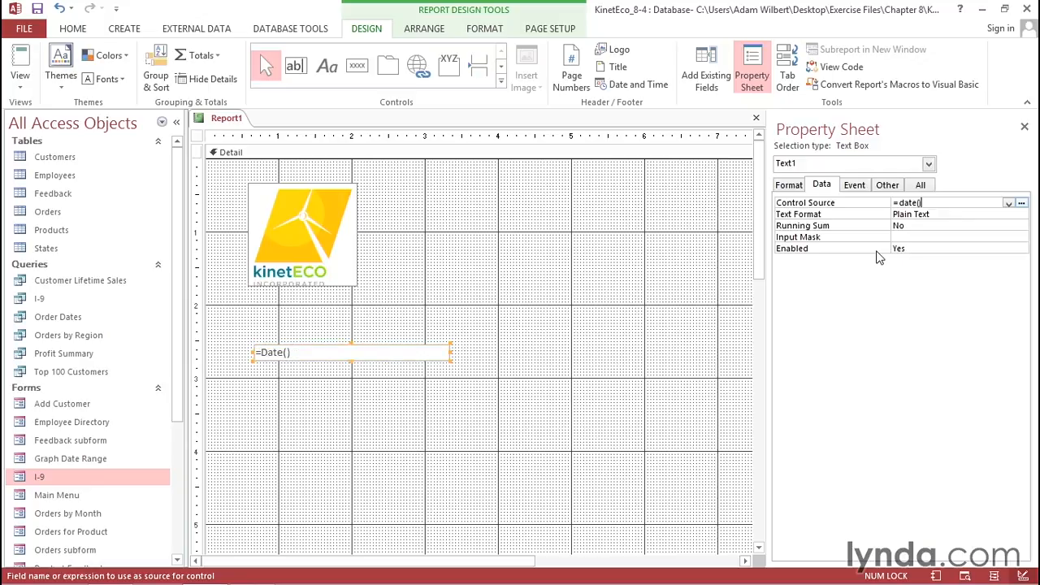
key("Return")
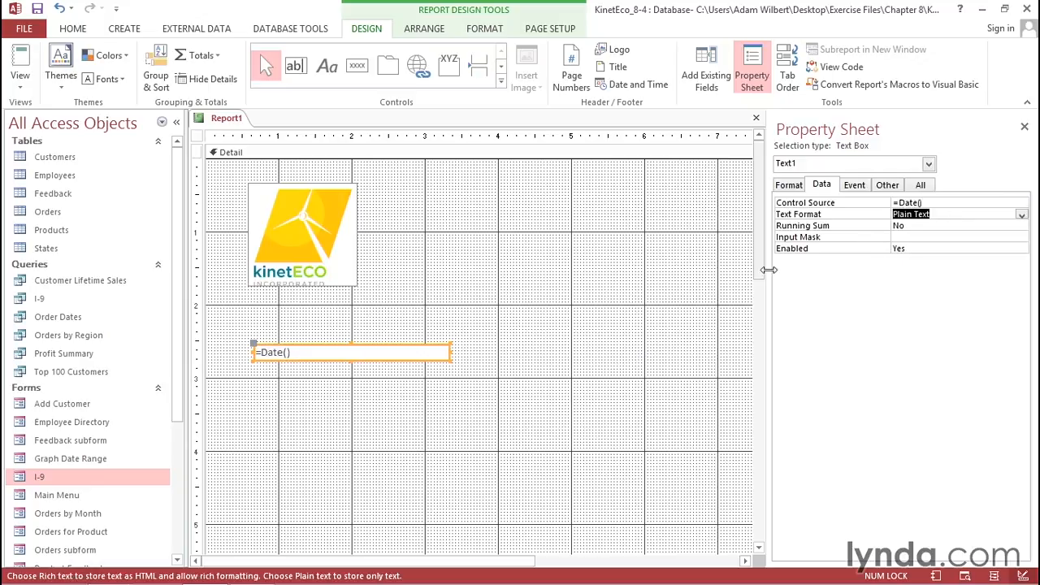
Step: Switch to Notepad and copy the entire employment verification letter, from the salutation through the sender's address
left_click_drag(757, 246, 762, 316)
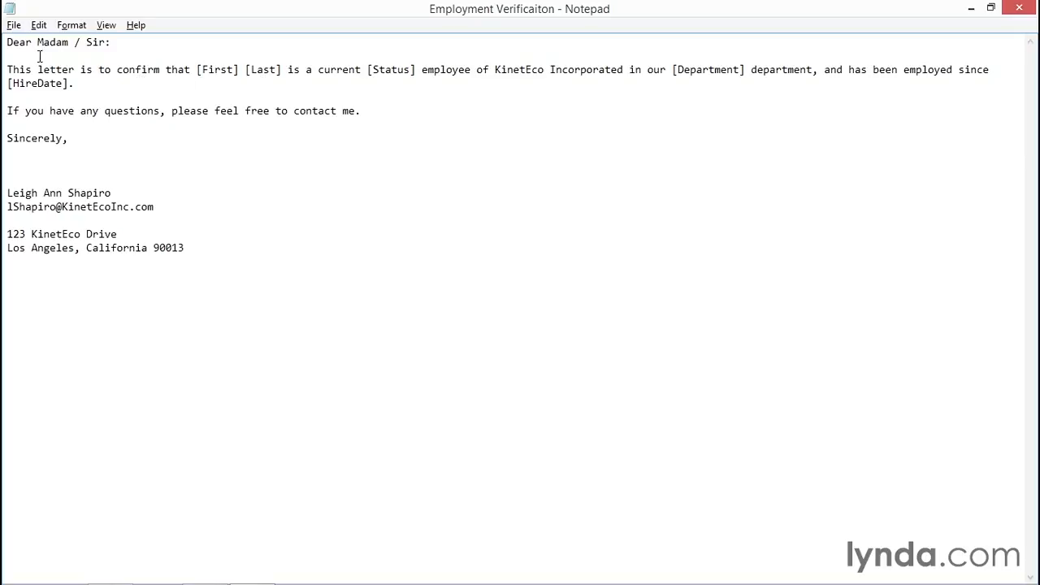
left_click_drag(7, 42, 201, 248)
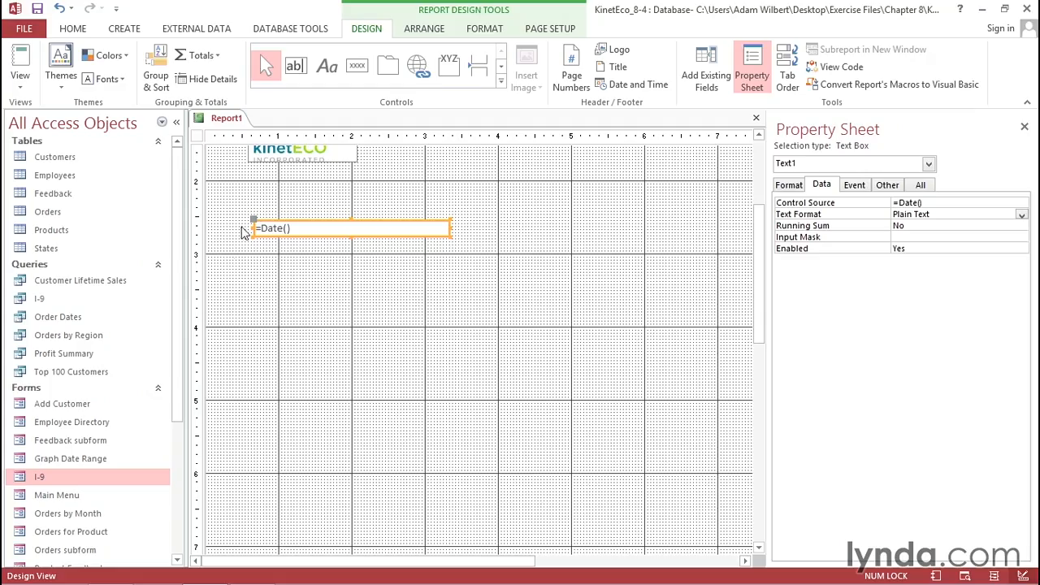
Step: Back in Access, draw a text box about 5.2 by 3.4 inches below the date and delete its attached label
left_click(295, 68)
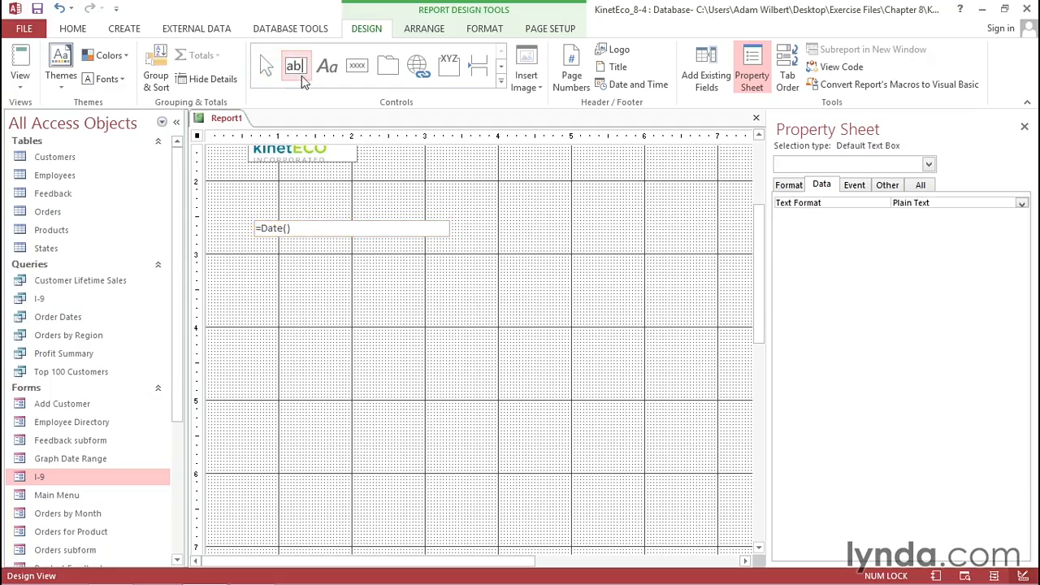
left_click_drag(253, 263, 637, 512)
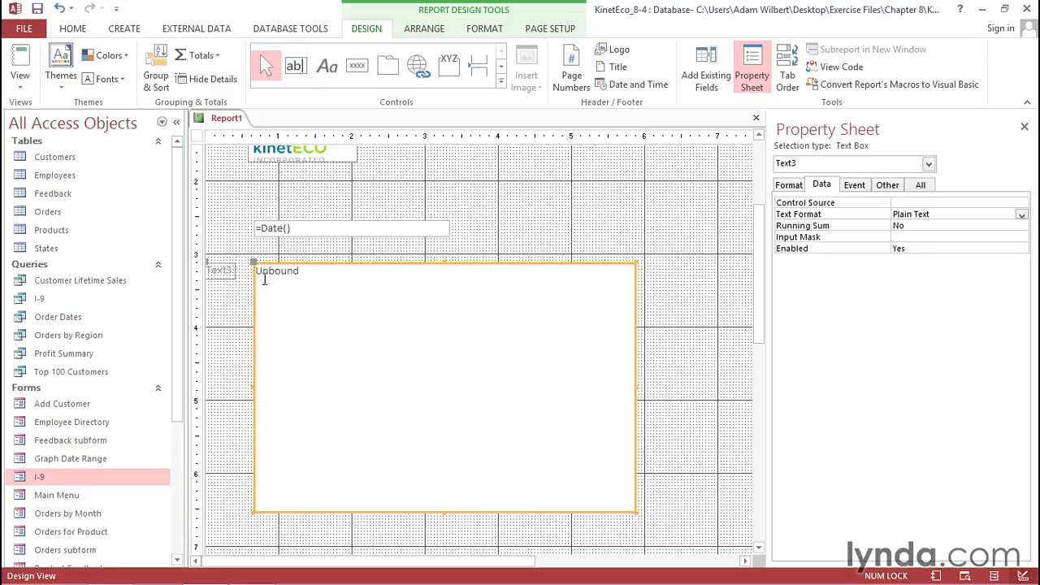
left_click(220, 273)
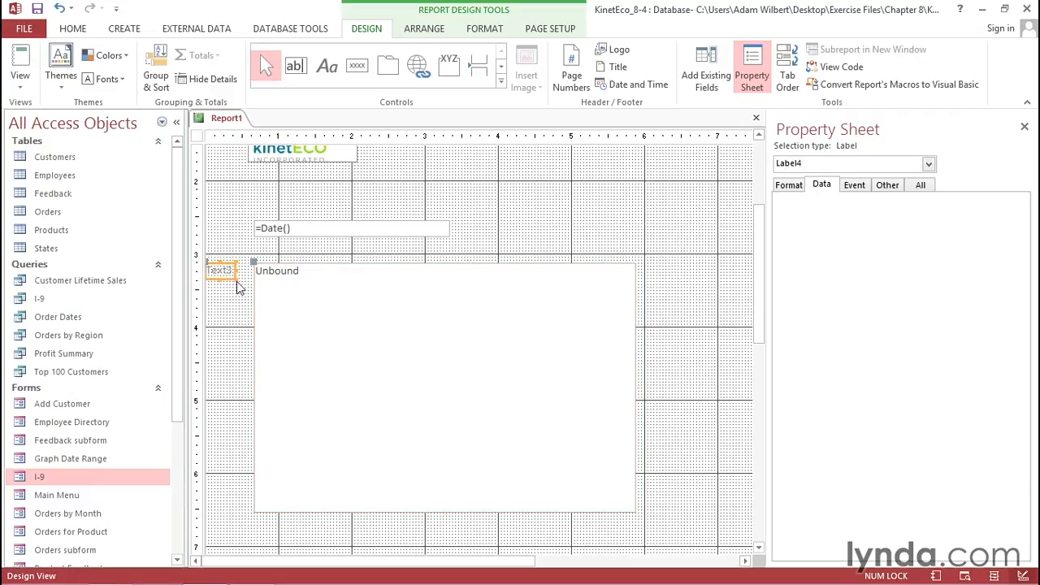
key("Delete")
Step: Open the Expression Builder for the large text box's control source and enter = followed by the copied letter in double quotes
left_click(316, 296)
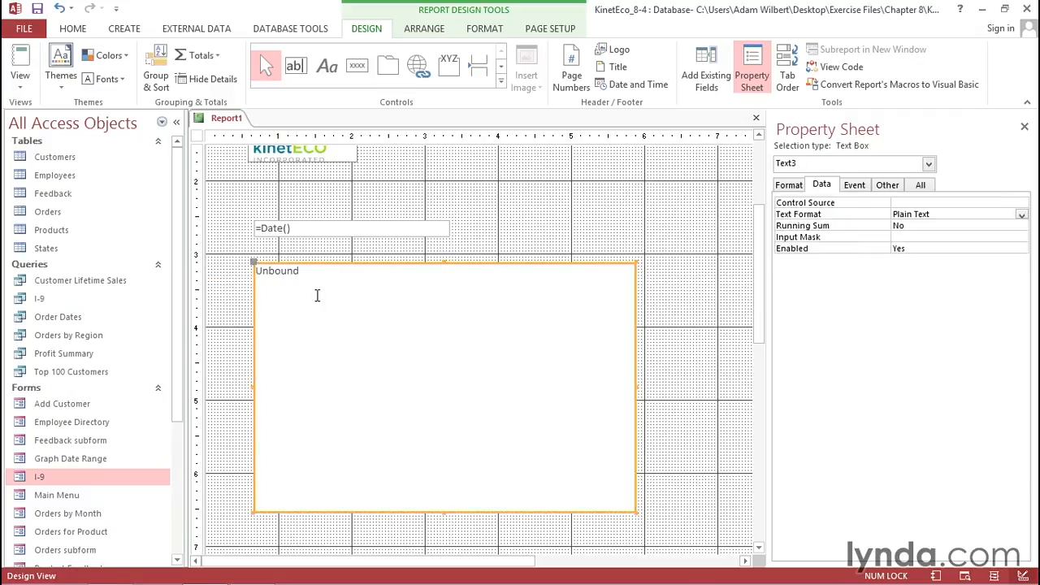
left_click(990, 203)
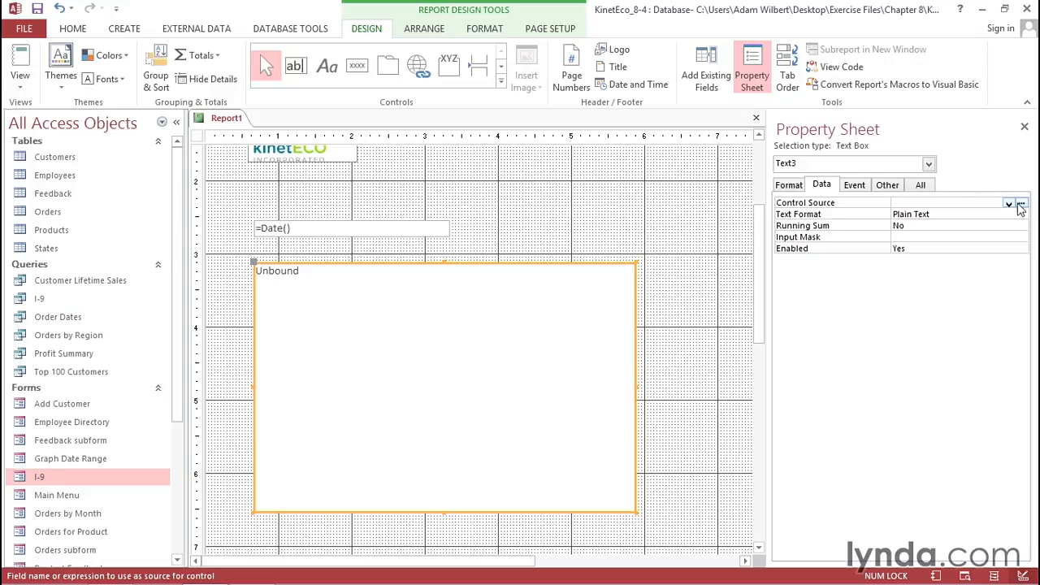
left_click(1022, 203)
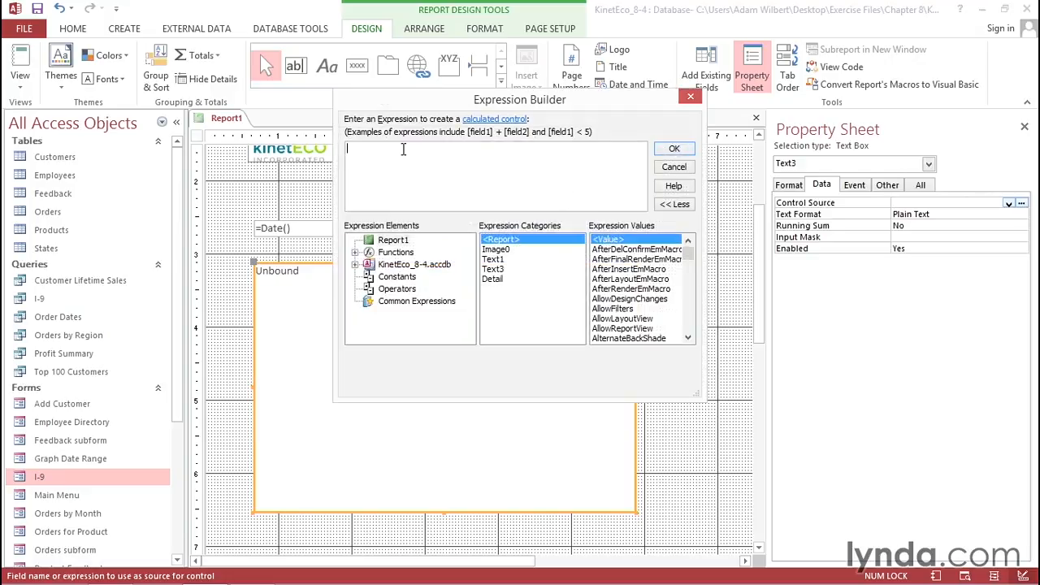
type("=\"")
key("ctrl+v")
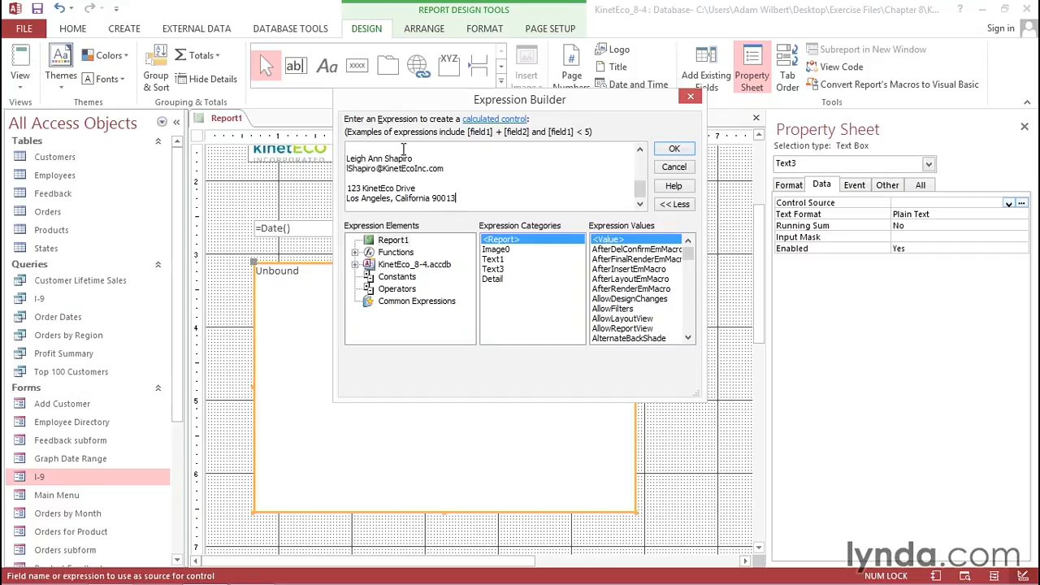
type("\"")
left_click_drag(640, 188, 642, 163)
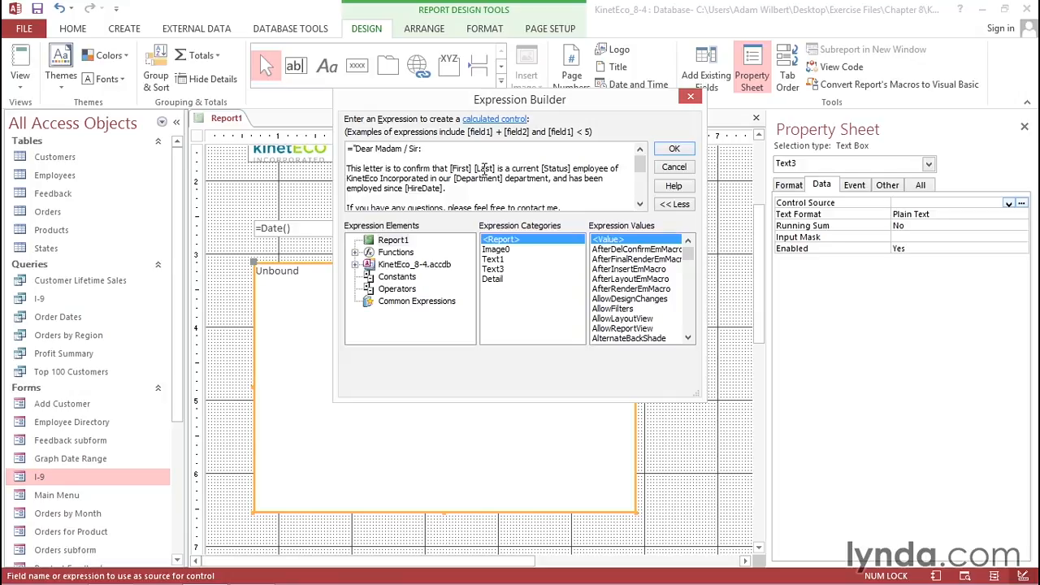
Step: In the letter expression, separate [First] from the quoted text with quotation marks and ampersands, followed by a quoted space
left_click(446, 168)
type("\"")
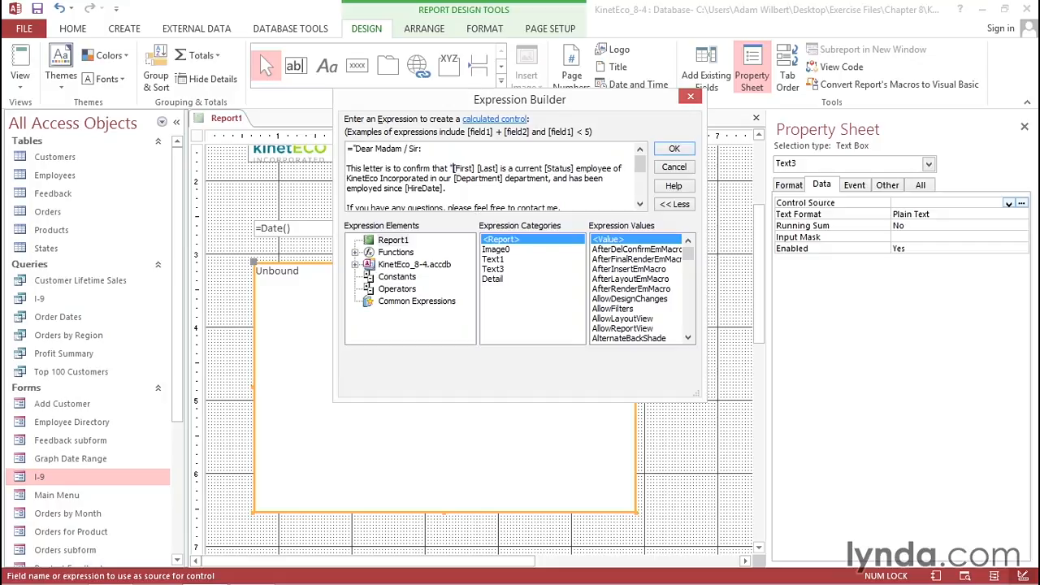
type("&")
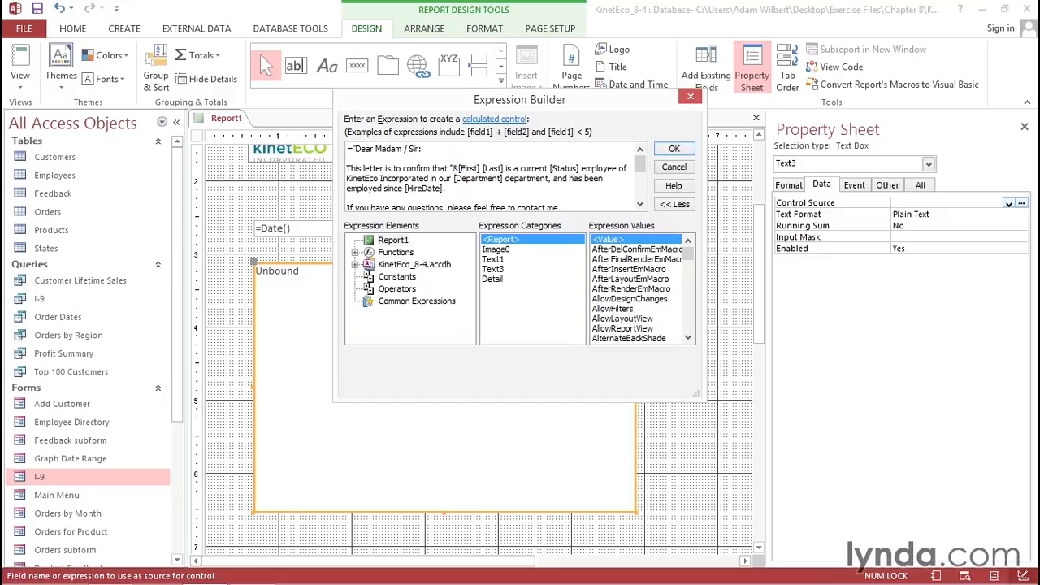
key("Right")
key("Right")
key("Right")
key("Right")
key("Right")
key("Right")
key("Right")
type("&\" ")
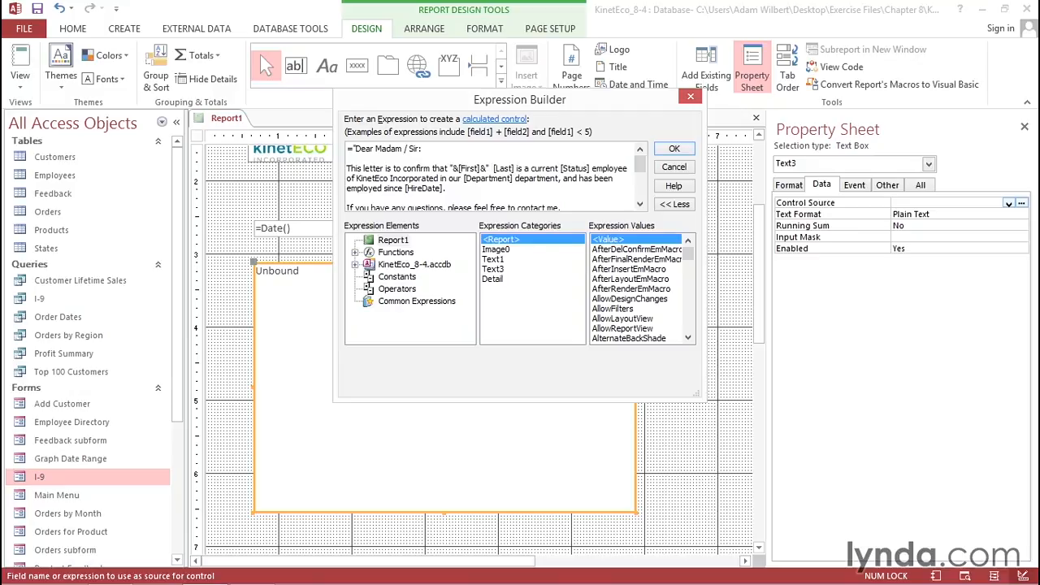
Step: Concatenate the [Last] and [Status] fields into the letter expression with closing and opening quotes and ampersands
type("\"& ")
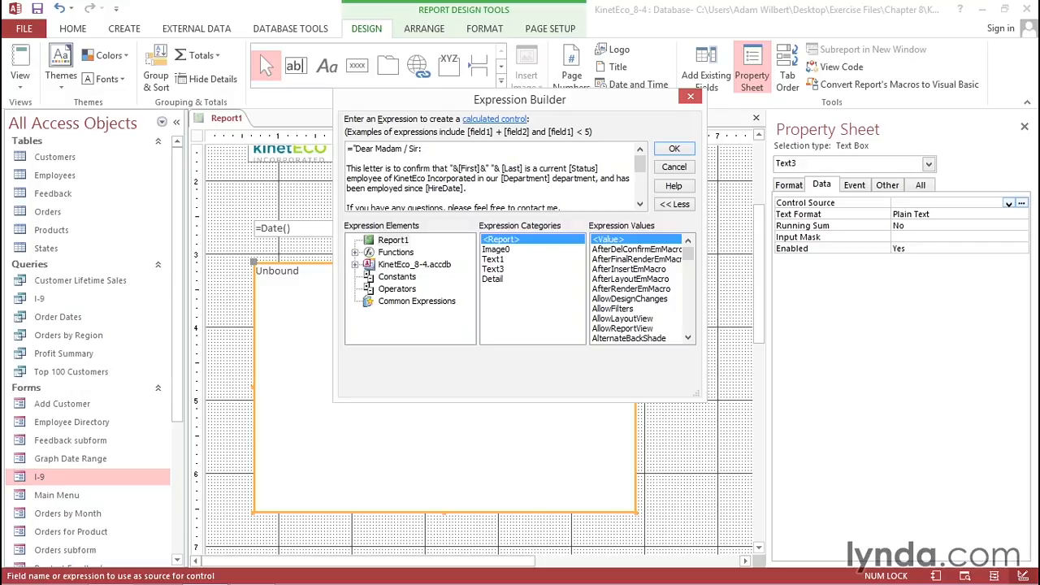
type(" &\"")
key("ctrl+Right")
key("ctrl+Right")
key("ctrl+Right")
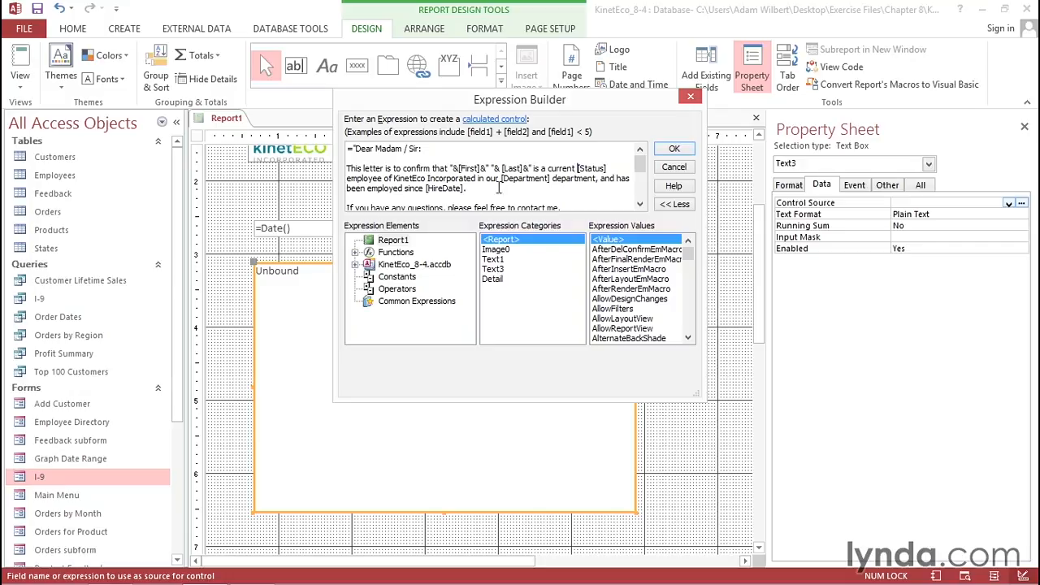
type("\"&")
type("&\"")
Step: Concatenate the [Department] and [HireDate] fields with the surrounding quoted letter text using quotes and ampersands
left_click(502, 178)
type("&\" \"")
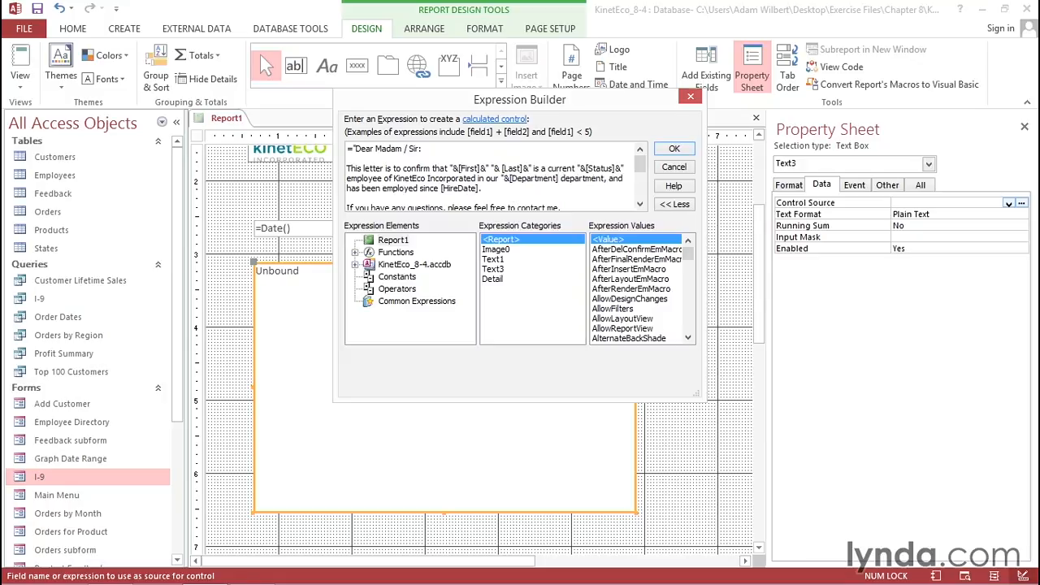
type("&")
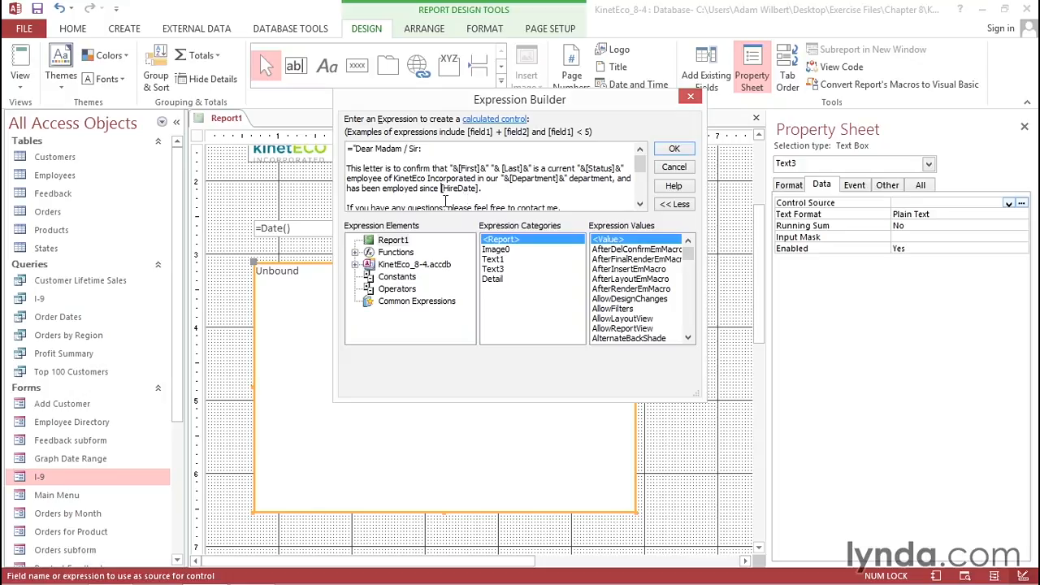
type("\"&")
Step: Review the quoted text segments around the name fields and accept the expression as the text box's control source
left_click_drag(355, 150, 452, 168)
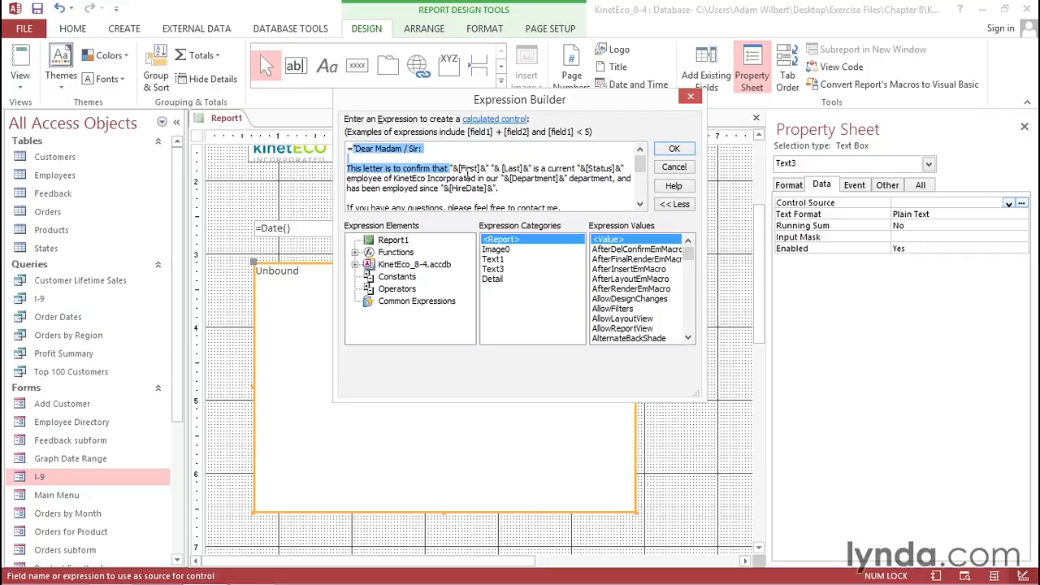
double_click(490, 168)
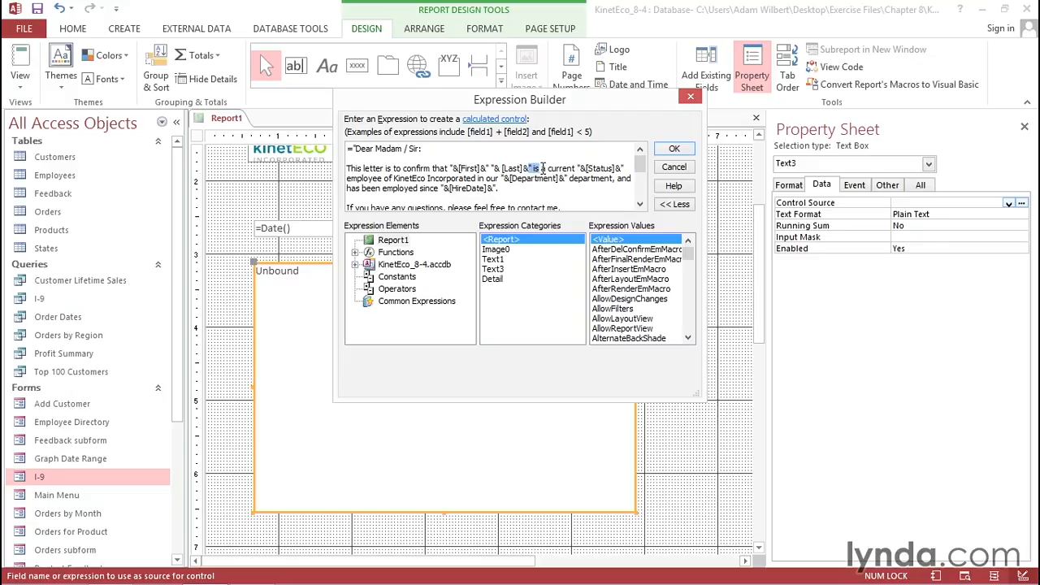
double_click(537, 169)
left_click_drag(545, 168, 584, 166)
left_click(674, 151)
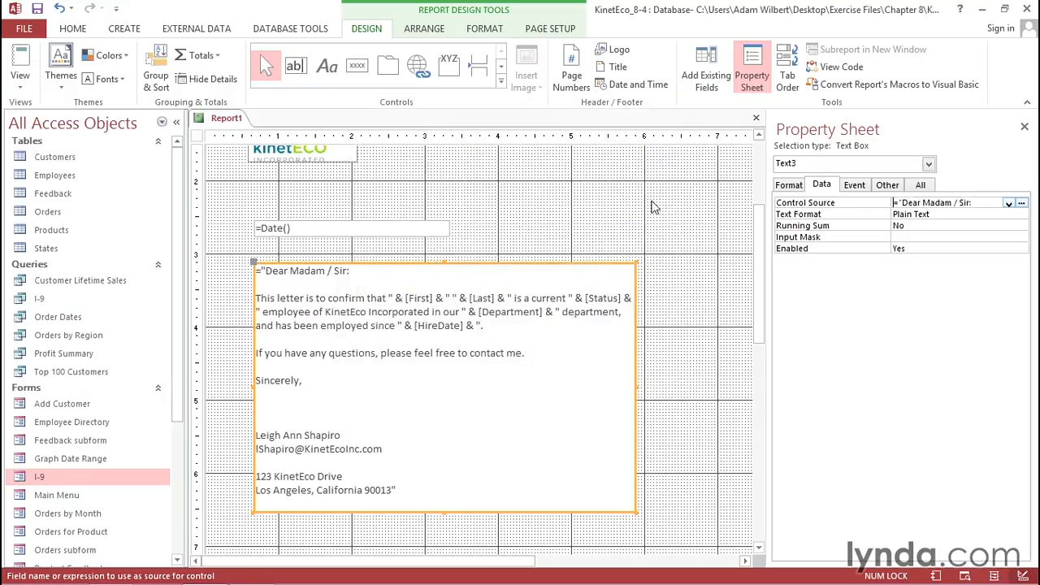
Step: Set the report's record source to the I-9 query
left_click(644, 203)
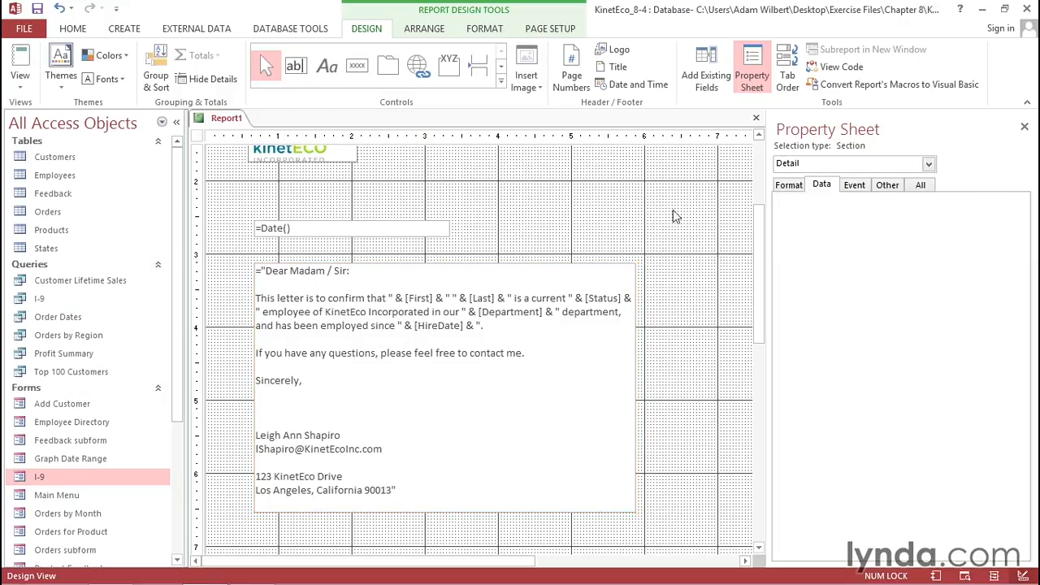
left_click(928, 164)
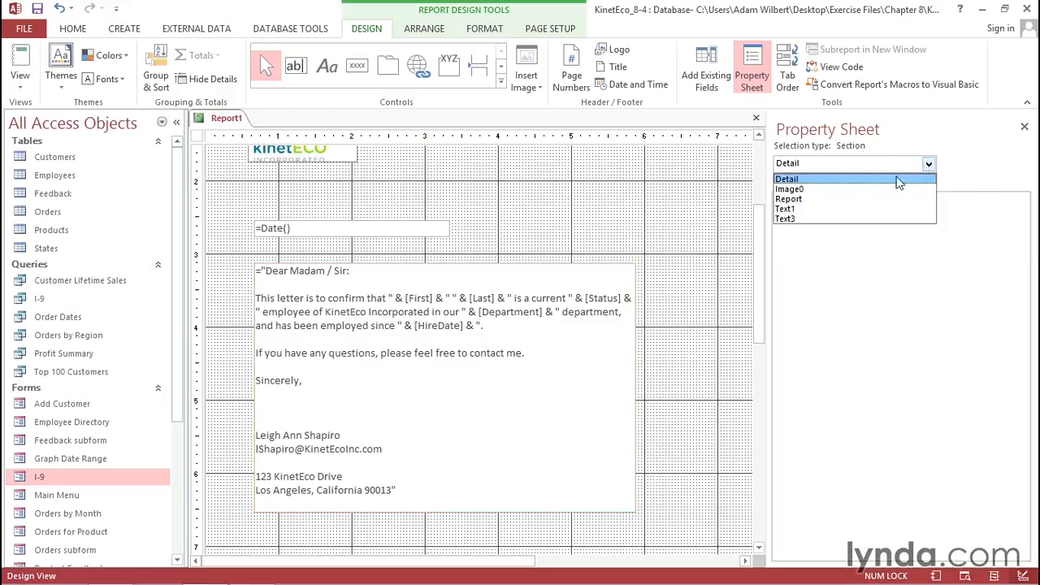
left_click(815, 199)
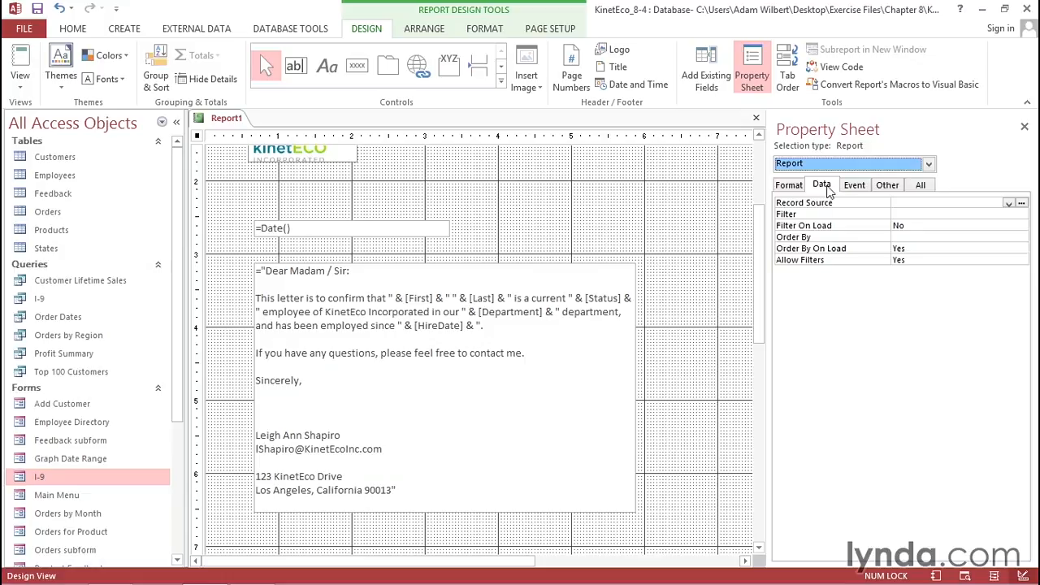
left_click(1008, 204)
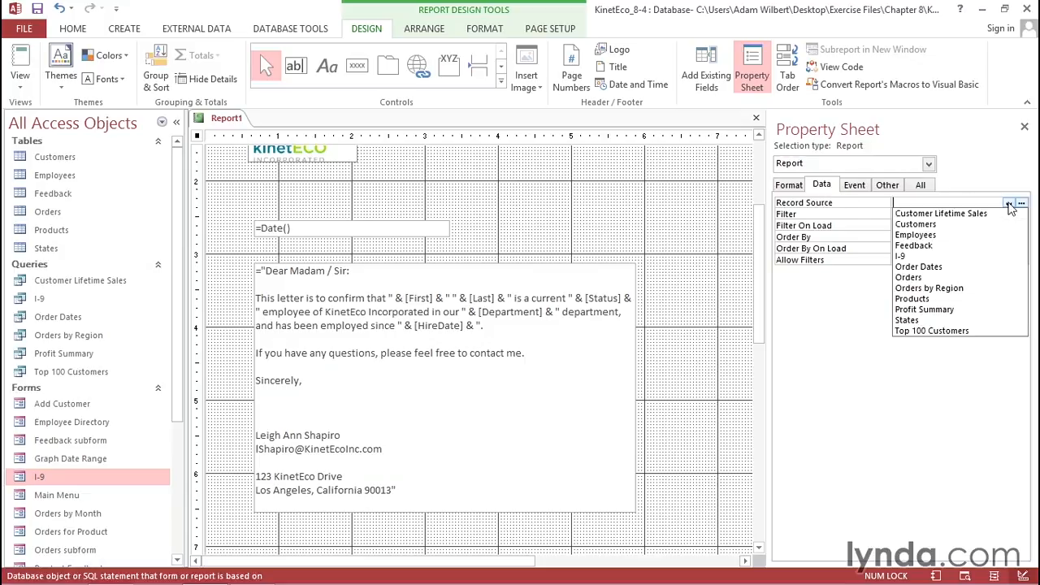
left_click(932, 257)
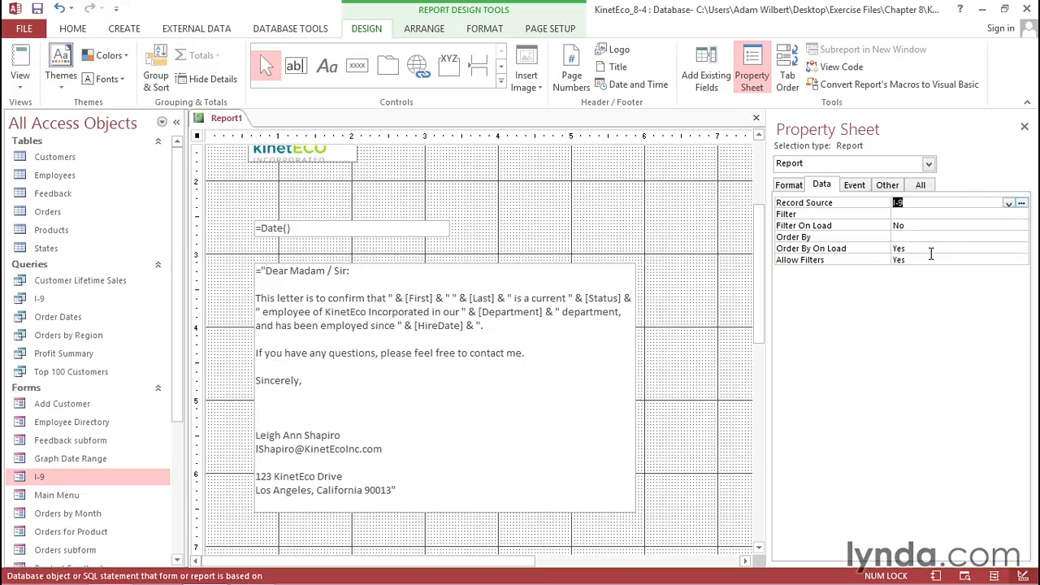
Step: Save the report as Employment Verification and close it
left_click(653, 216)
left_click(38, 8)
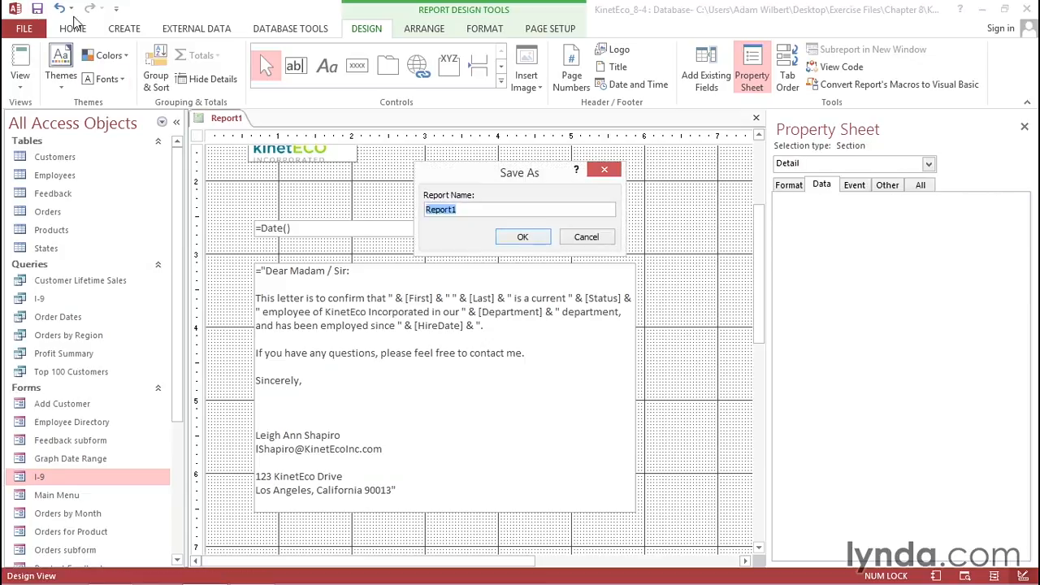
key("BackSpace")
type("Employment Verification")
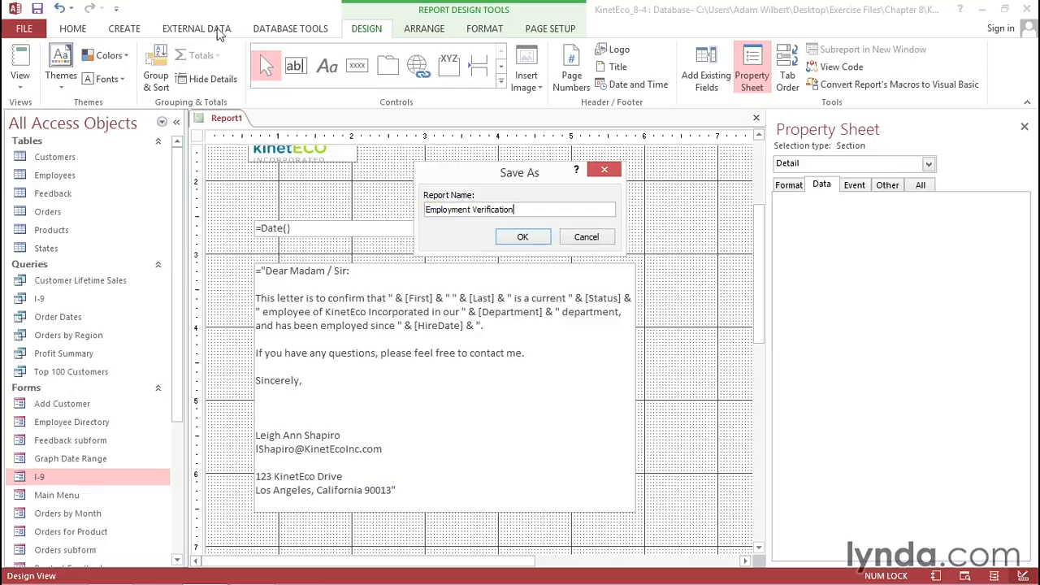
left_click(530, 241)
left_click(756, 118)
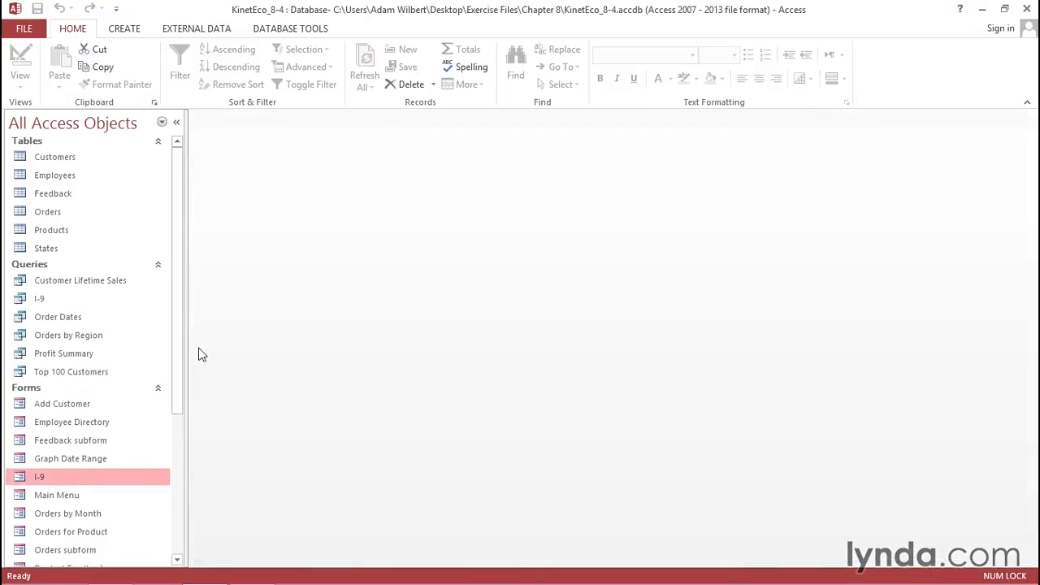
Step: Open the I-9 form in Design View
left_click_drag(177, 358, 135, 418)
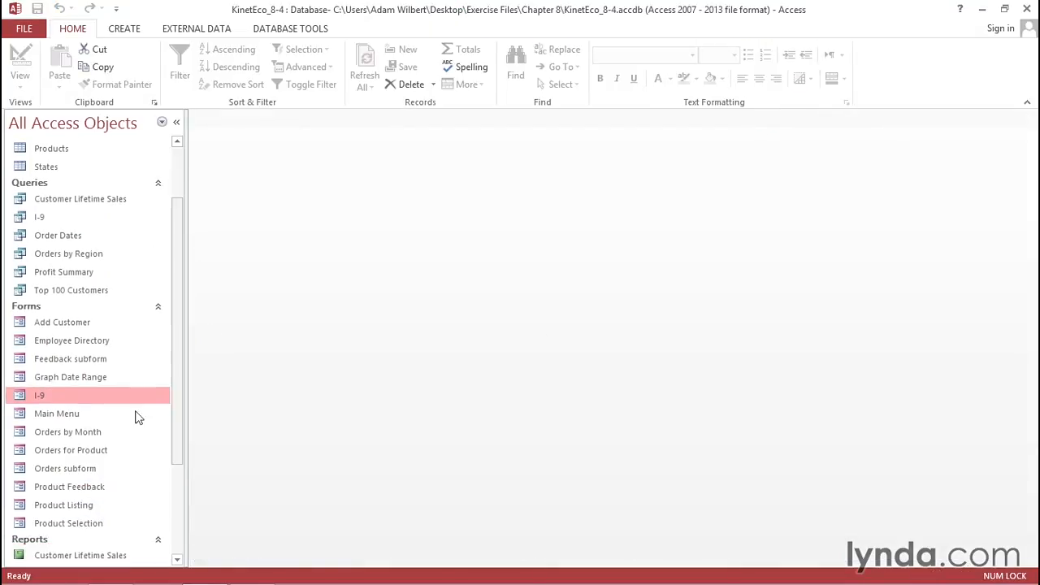
right_click(36, 395)
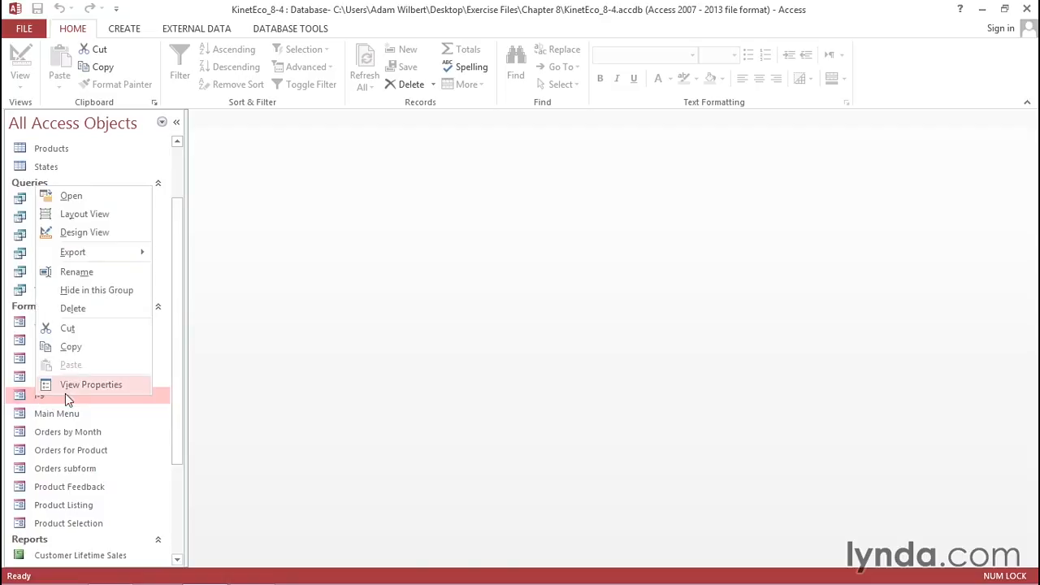
left_click(85, 233)
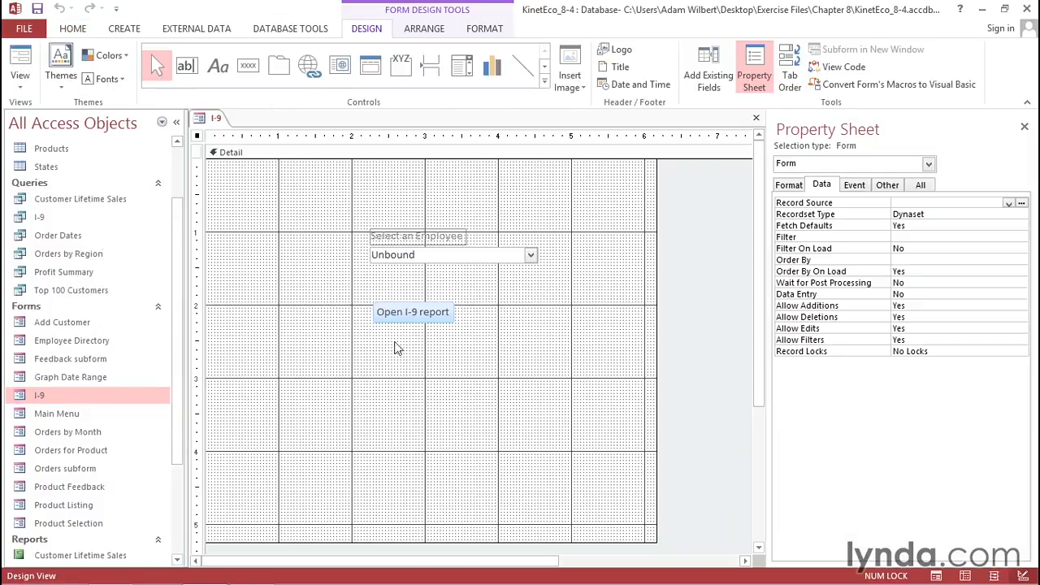
Step: Add a command button below the Open I-9 report button that uses the Preview Report operation on the Employment Verification report
left_click(250, 70)
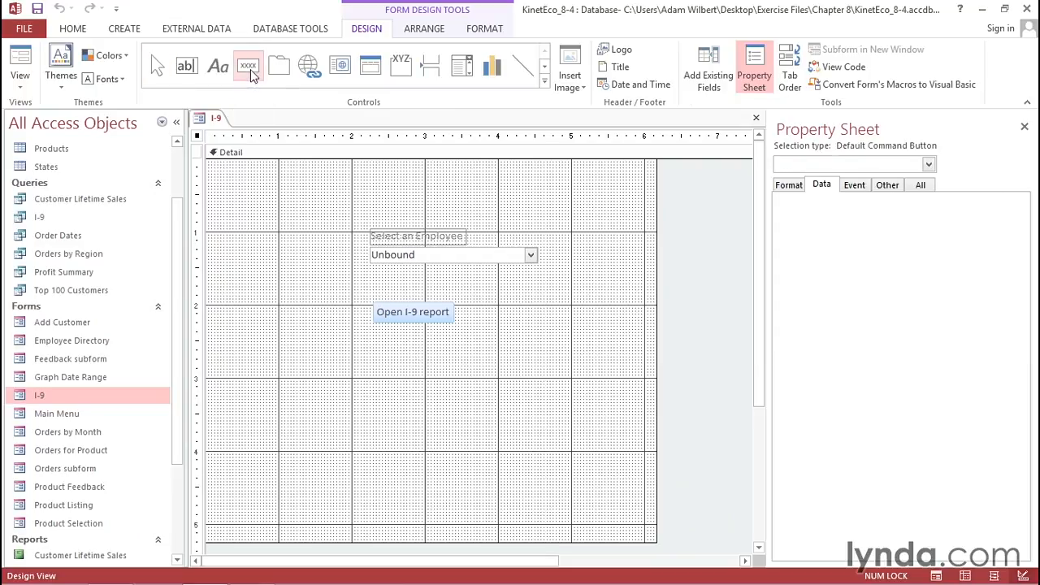
left_click(376, 354)
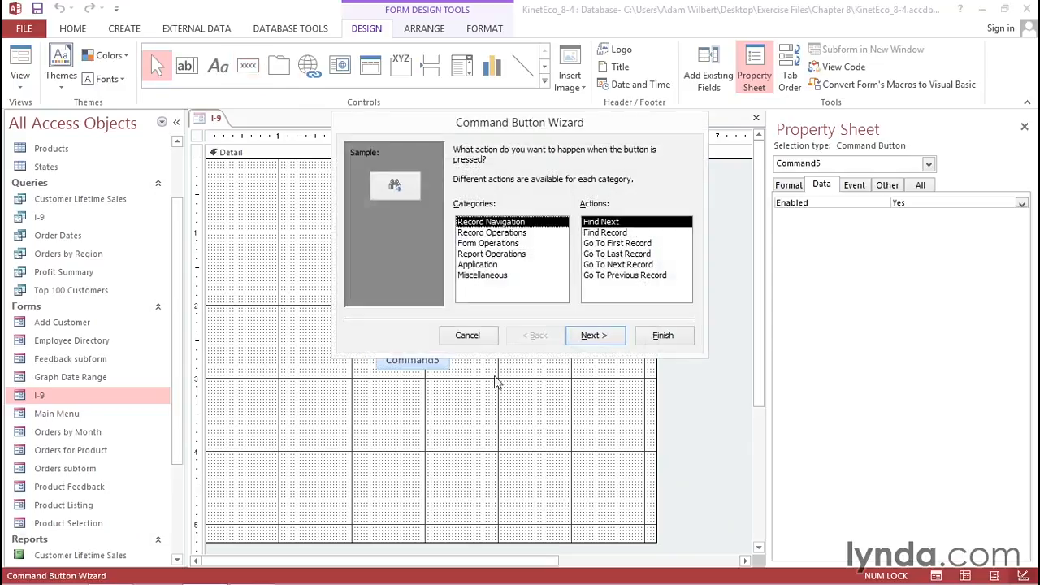
left_click(485, 254)
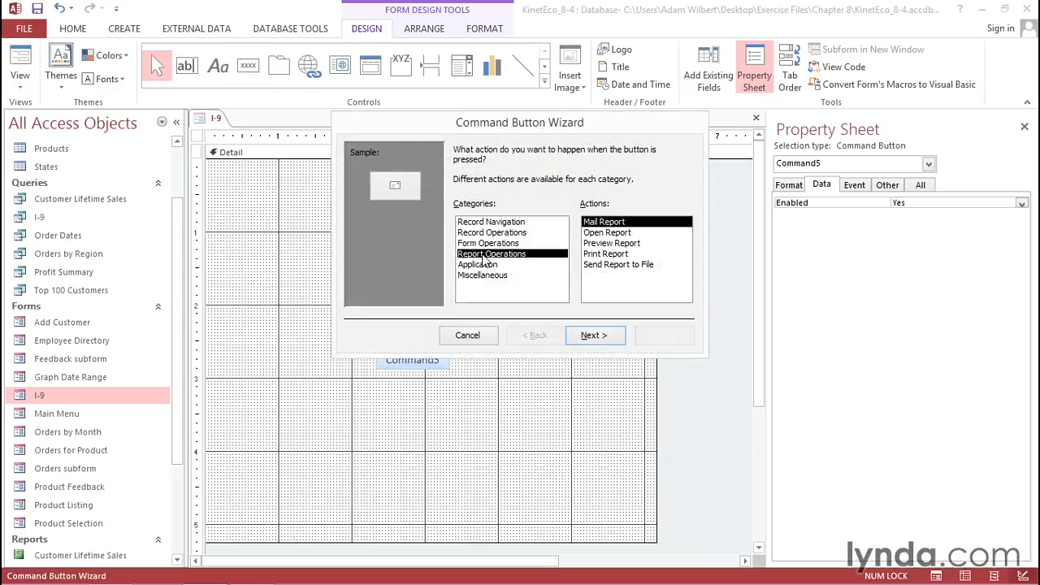
left_click(599, 244)
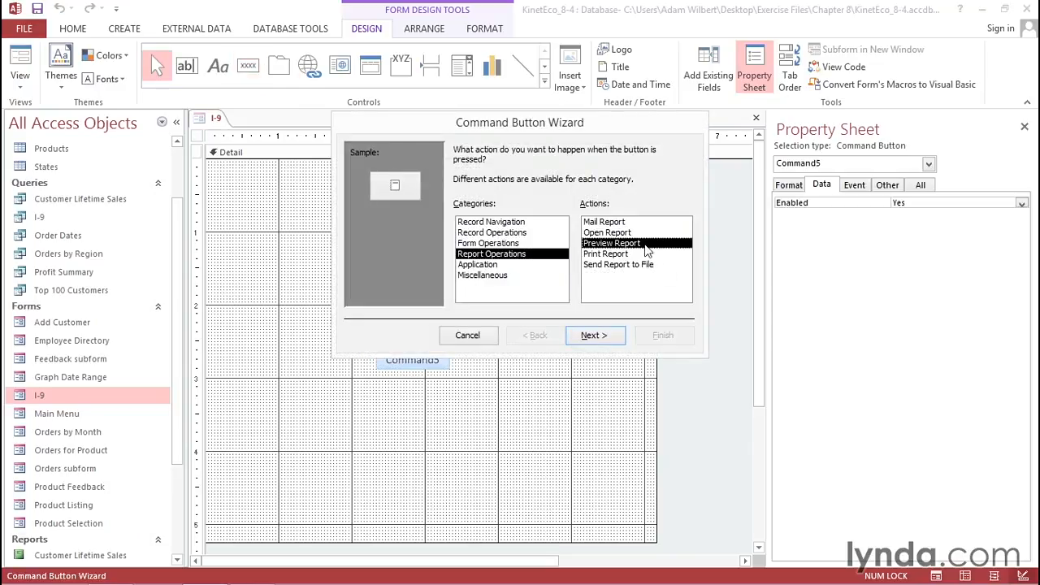
left_click(598, 335)
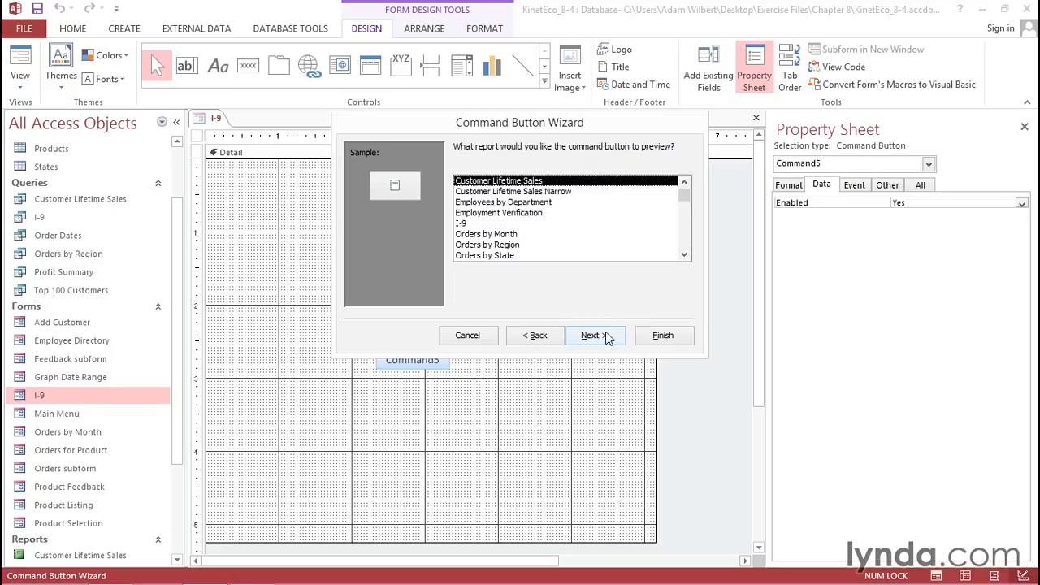
left_click(499, 213)
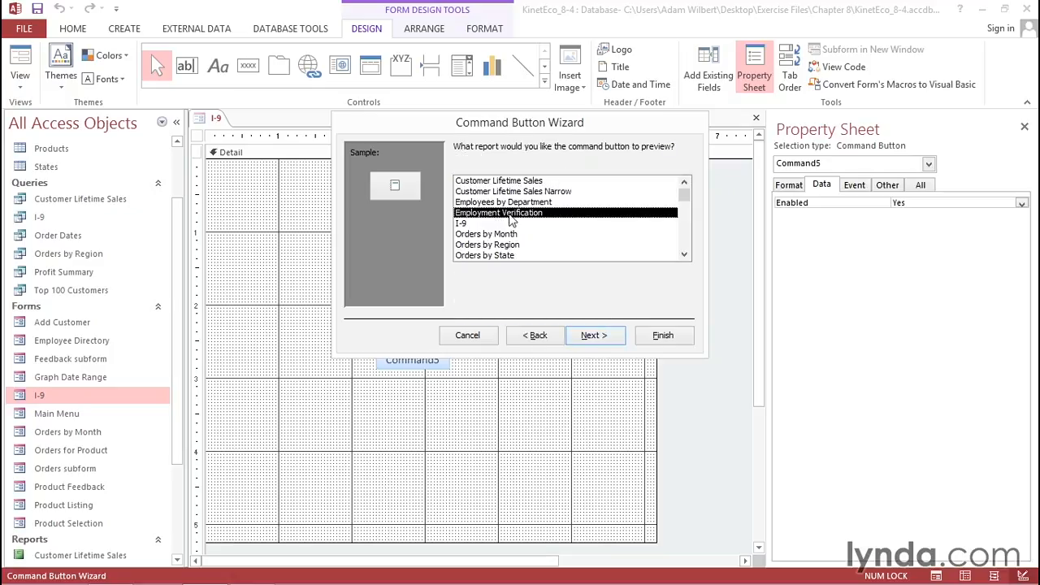
left_click(593, 335)
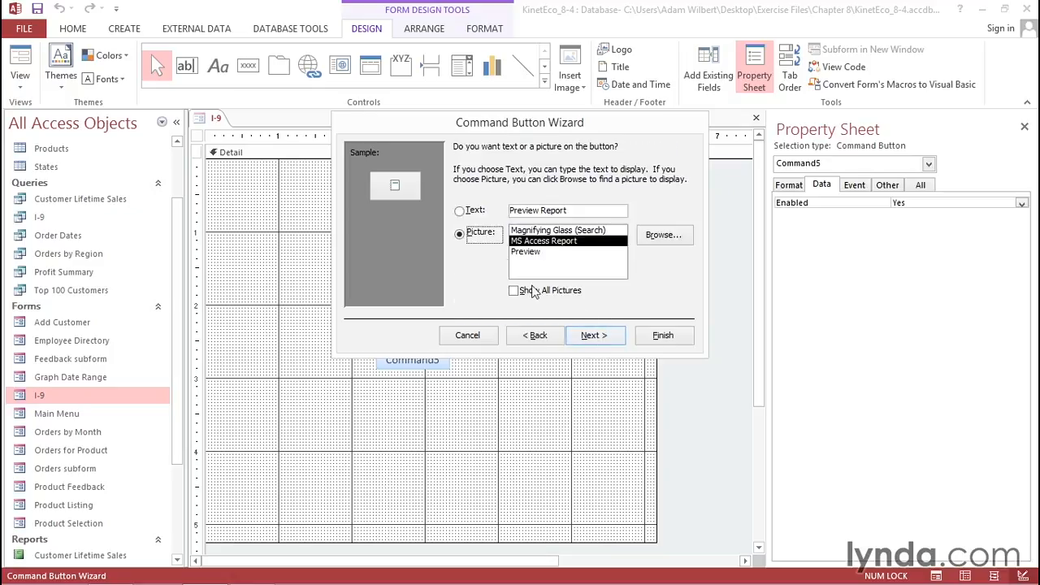
Step: Give the button the text View Employment Verification, finish the wizard with the default button name, and save the form
left_click(467, 212)
key("Tab")
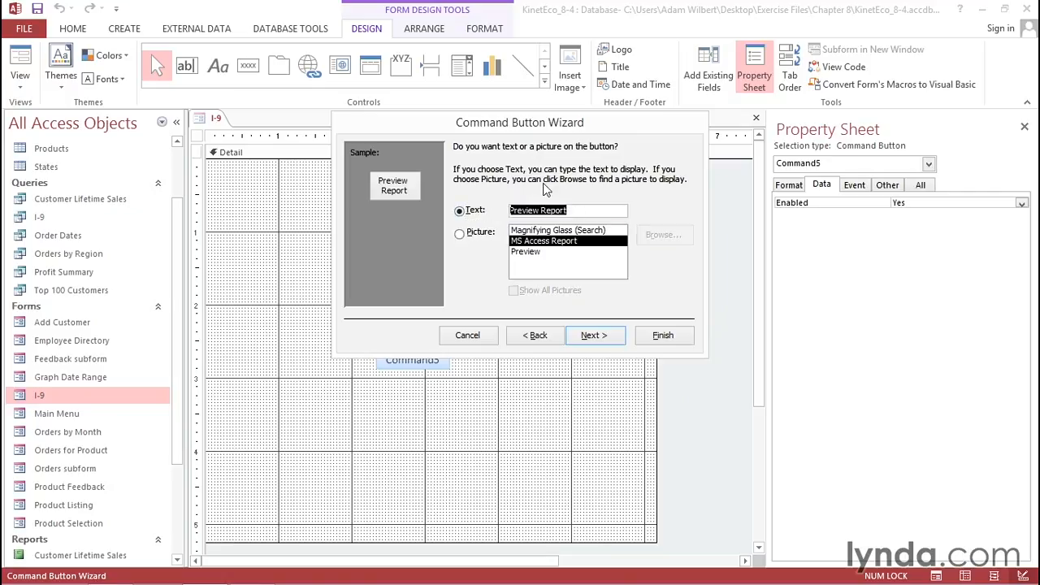
type("View Employment Verification")
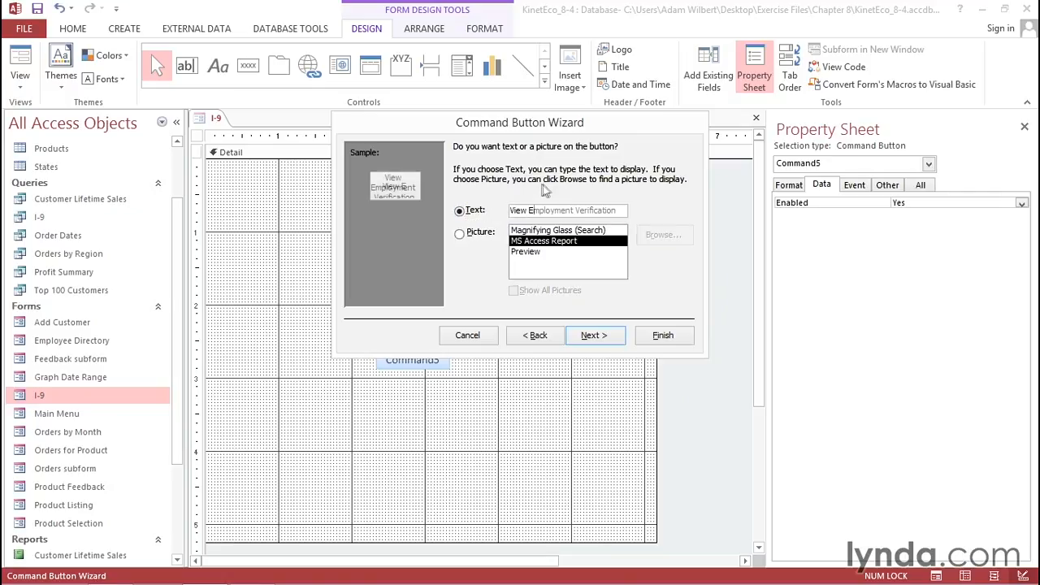
left_click(593, 335)
left_click(663, 334)
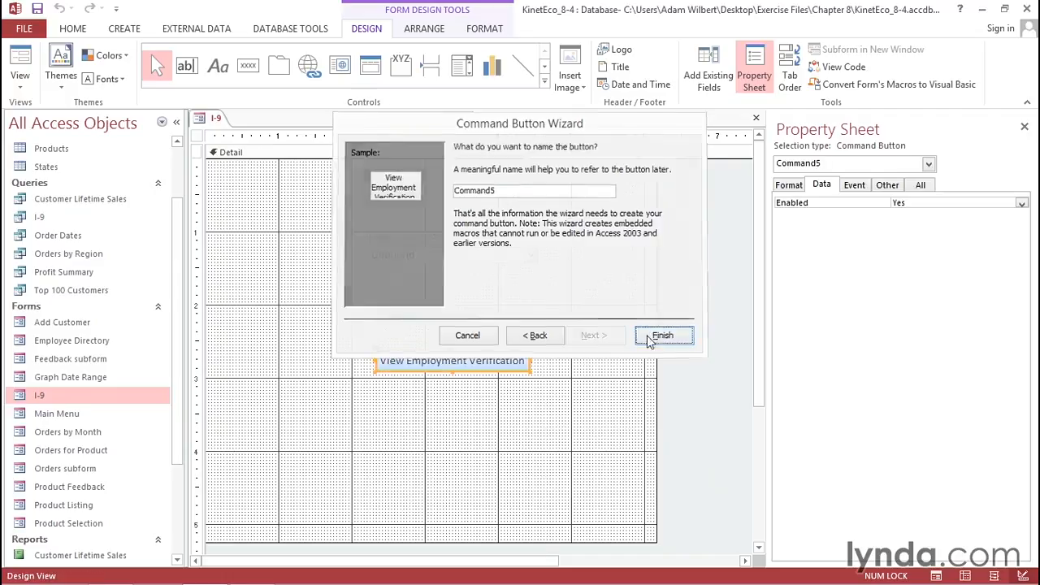
left_click(37, 9)
Step: Test the new button in Form View by selecting an employee, examining the previewed letter up close, and closing the preview
left_click(19, 61)
left_click(529, 221)
left_click(400, 239)
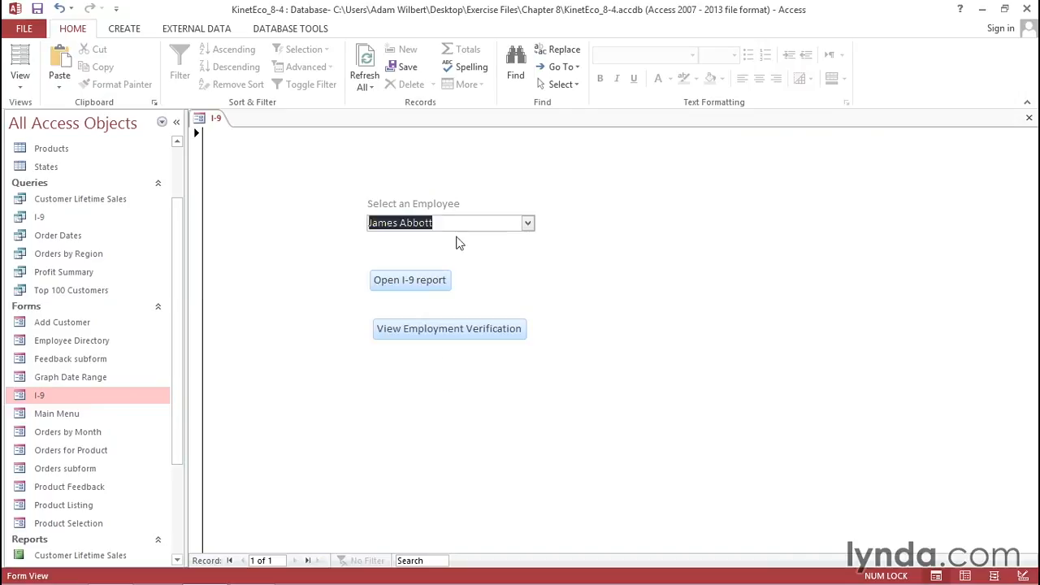
left_click(447, 333)
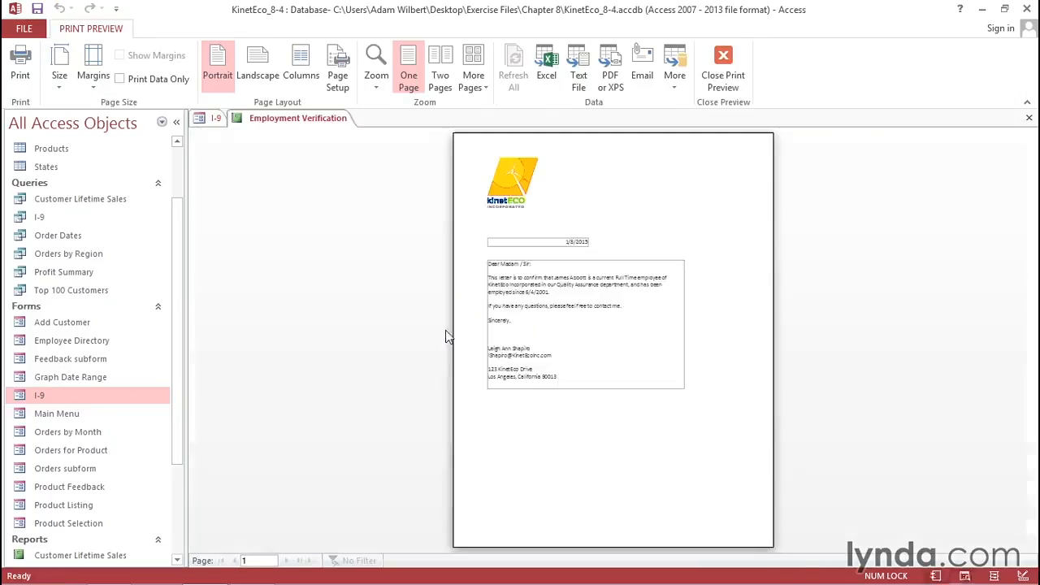
left_click(591, 304)
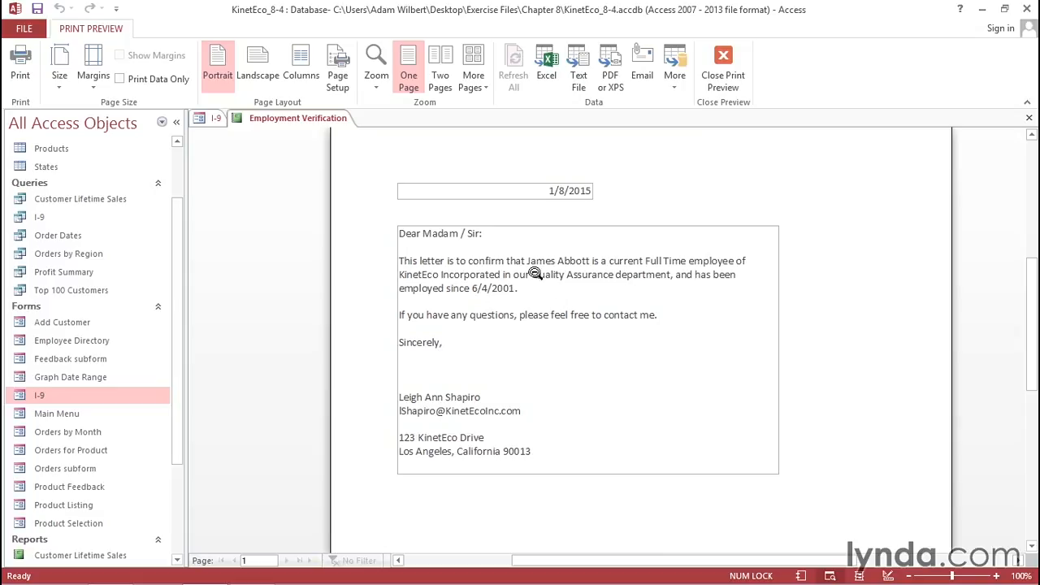
left_click(724, 69)
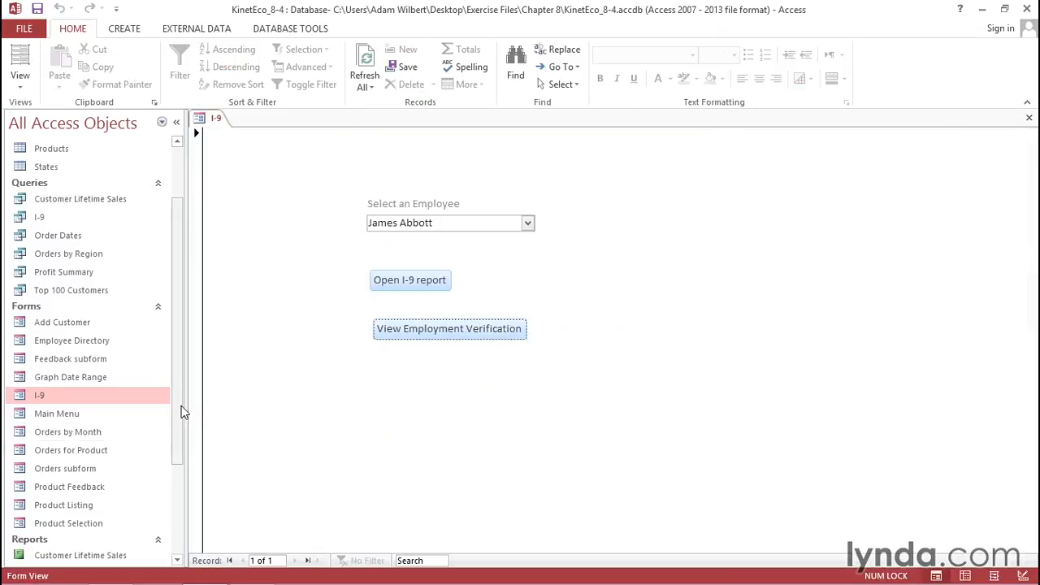
Step: Open the Employment Verification report in Design View
left_click_drag(182, 411, 163, 511)
right_click(65, 469)
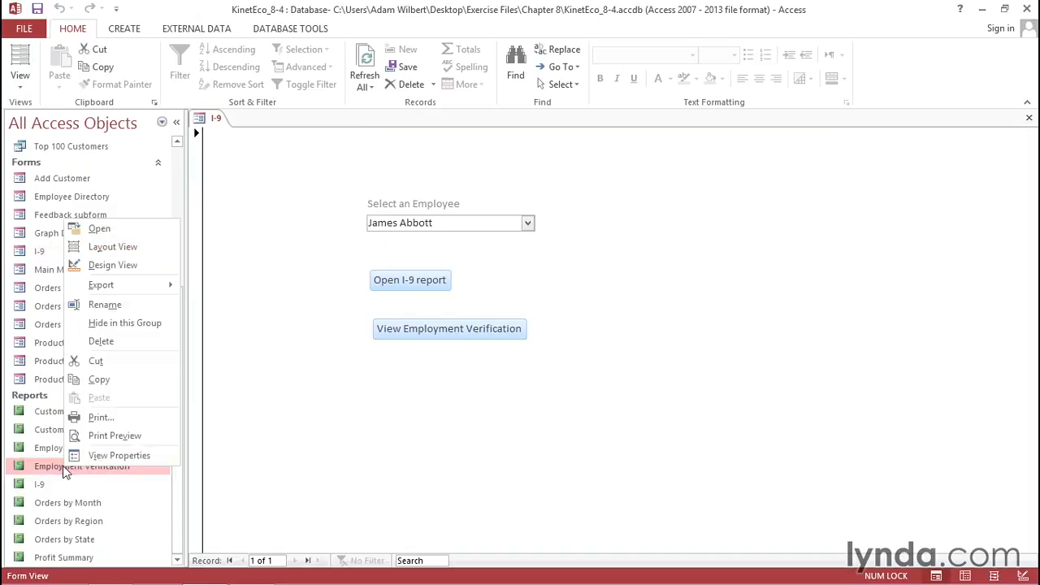
left_click(136, 267)
Step: Make the shape outlines of the date and letter body text boxes transparent, and save and close the report
left_click(413, 400)
left_click(373, 353, "shift")
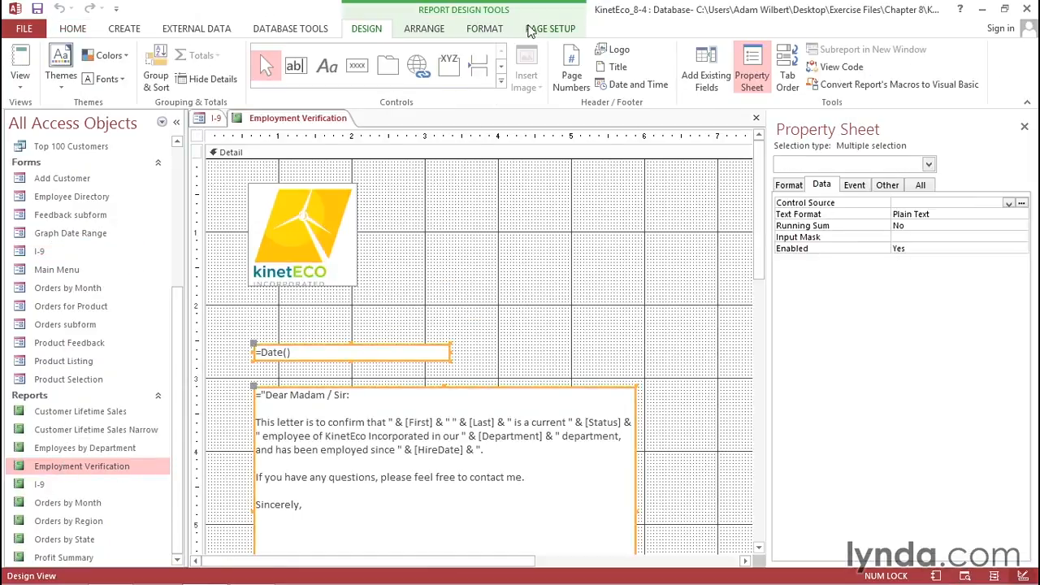
left_click(485, 29)
left_click(660, 72)
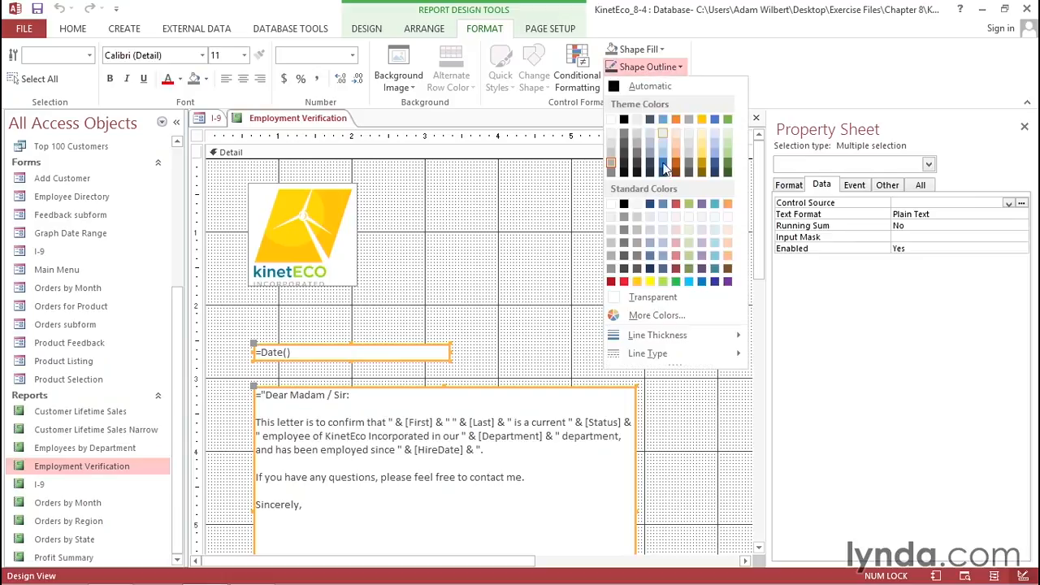
left_click(658, 298)
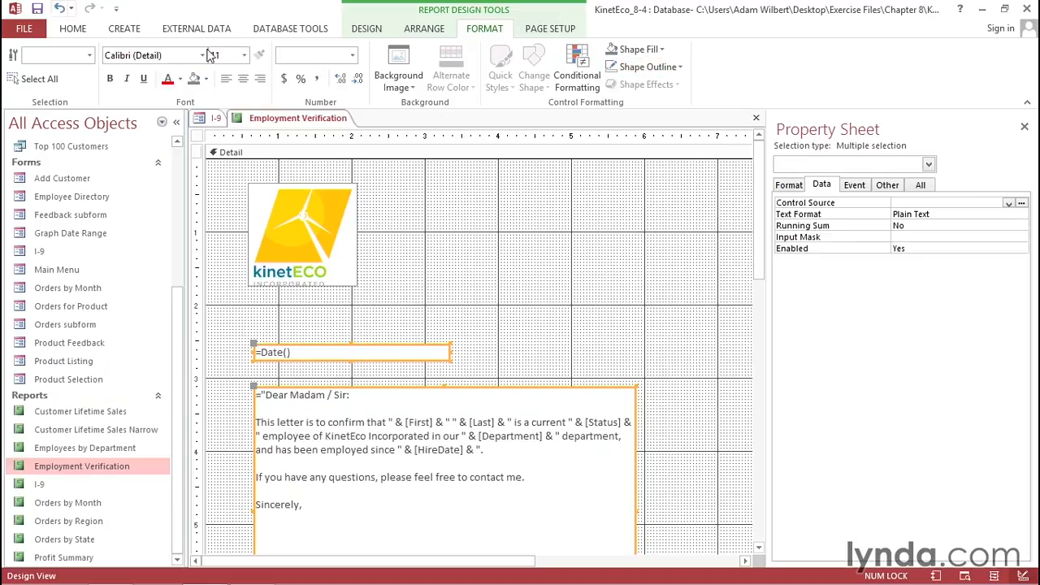
left_click(756, 119)
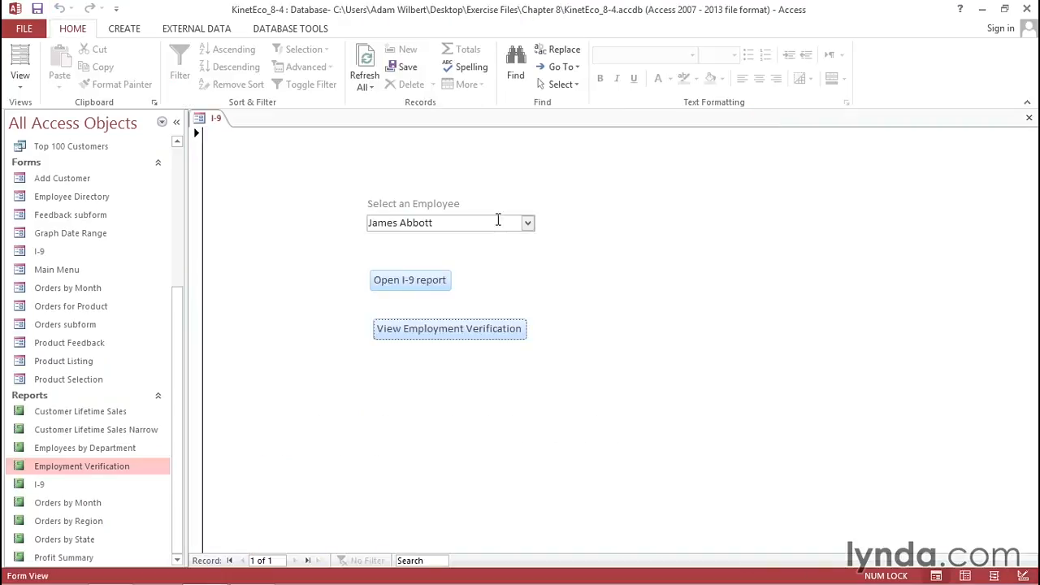
Step: Choose a different employee on the I-9 form, open the employment verification preview, and zoom in to check the letter
left_click(527, 225)
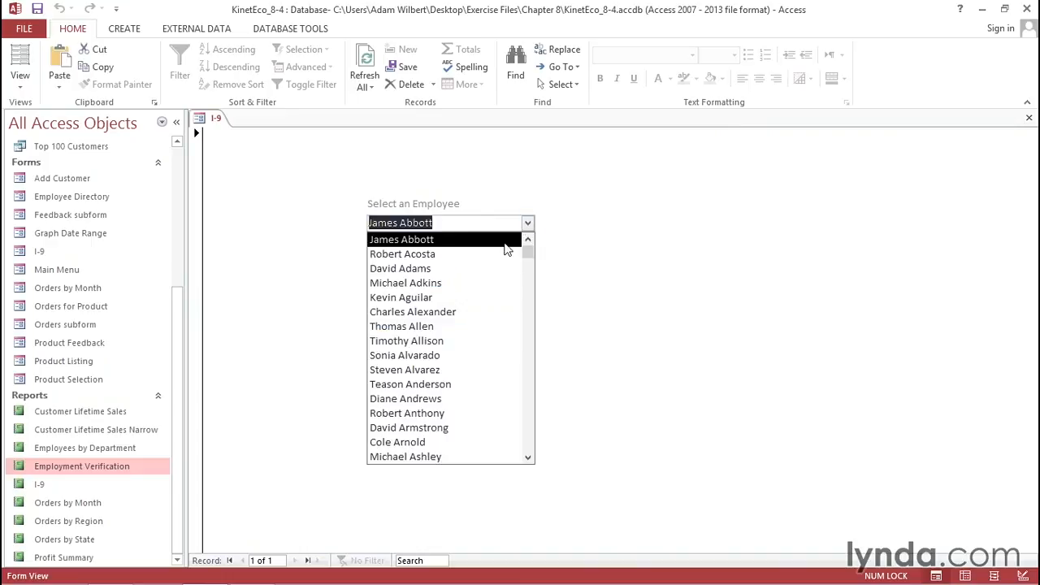
left_click(463, 283)
left_click(444, 329)
left_click(574, 321)
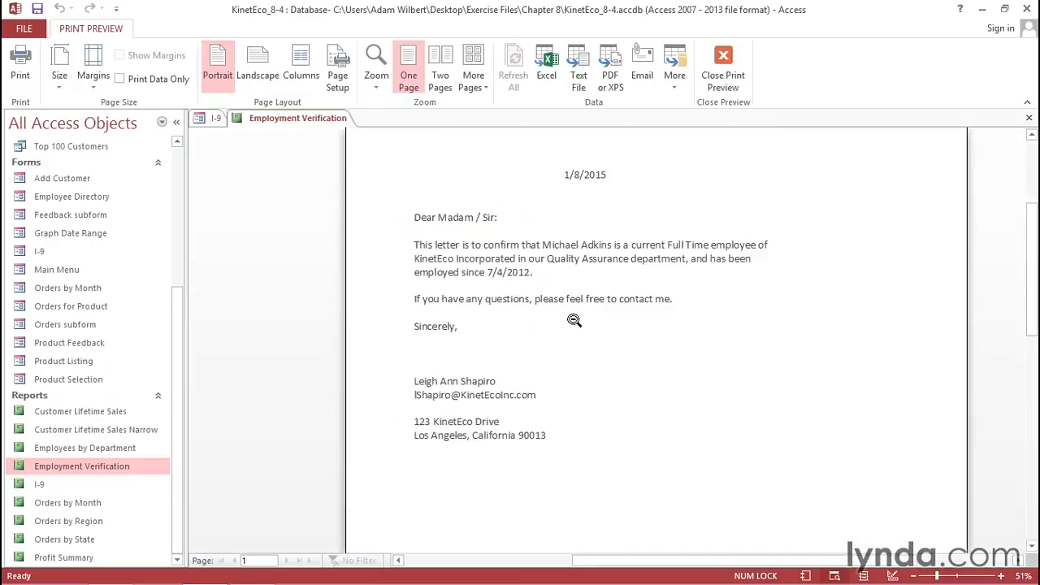